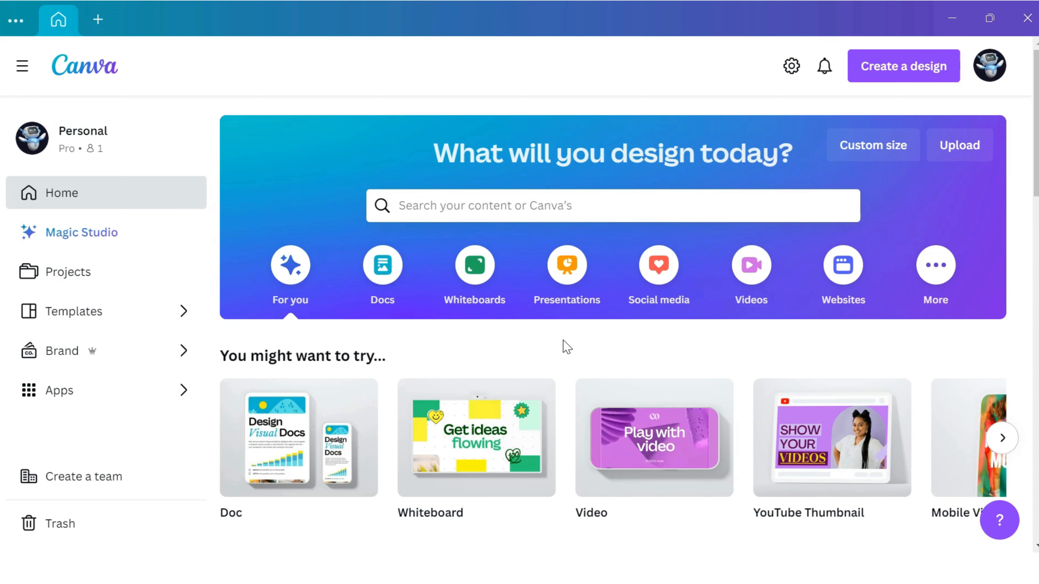
# Create a new blank design with a custom size of 1280 × 720 px
pyautogui.click(881, 74)
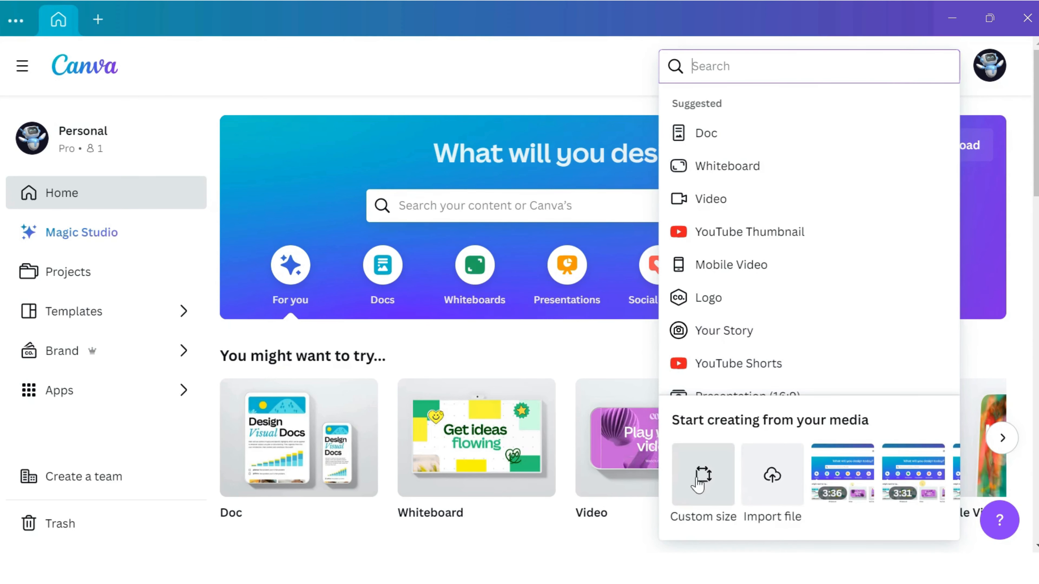
pyautogui.click(712, 484)
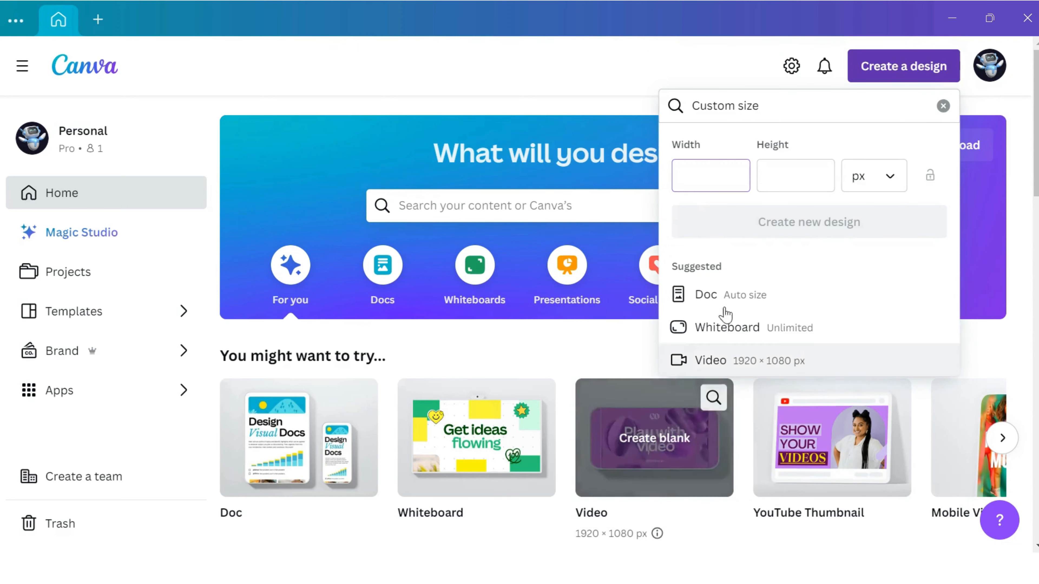
pyautogui.write('1280')
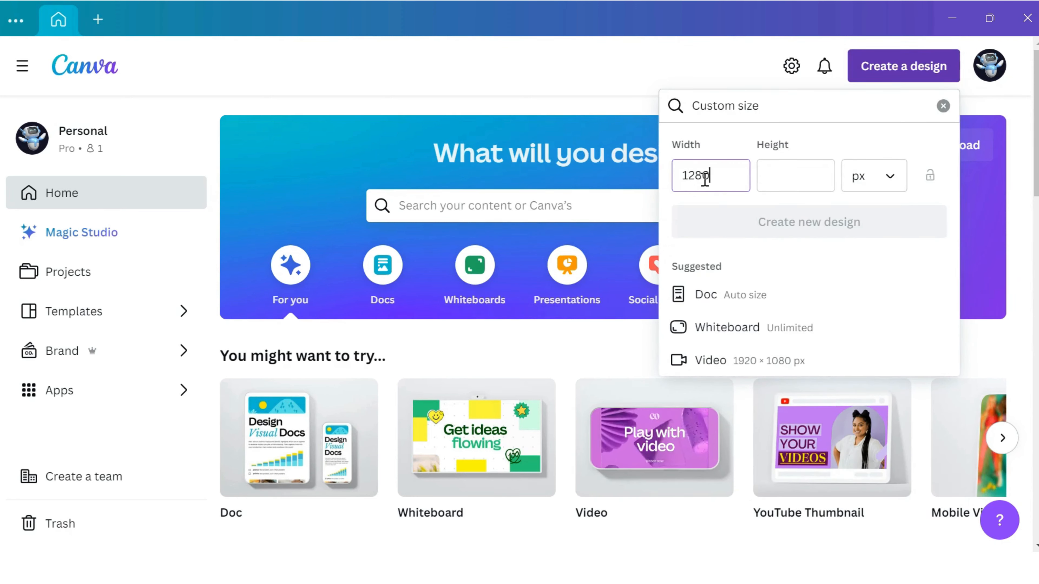
pyautogui.press('Tab')
pyautogui.write('720')
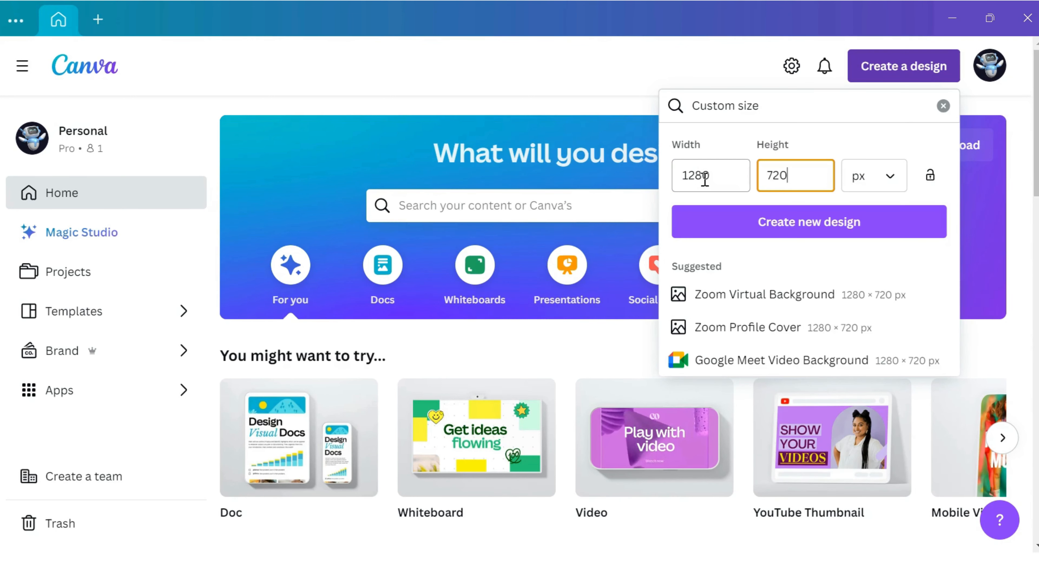
pyautogui.click(792, 223)
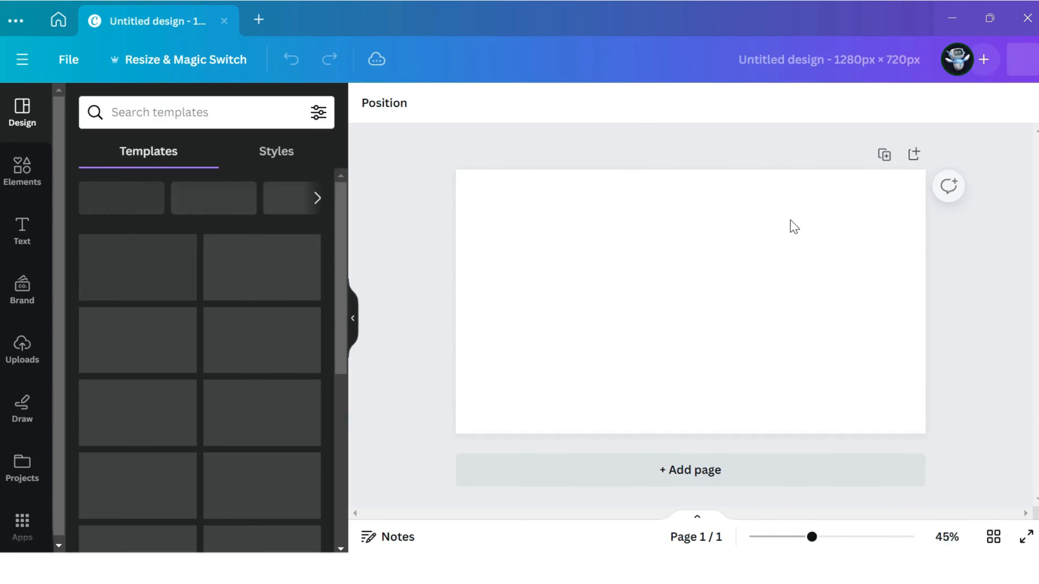
# Fill the page background with the default black-to-blue linear gradient
pyautogui.click(699, 256)
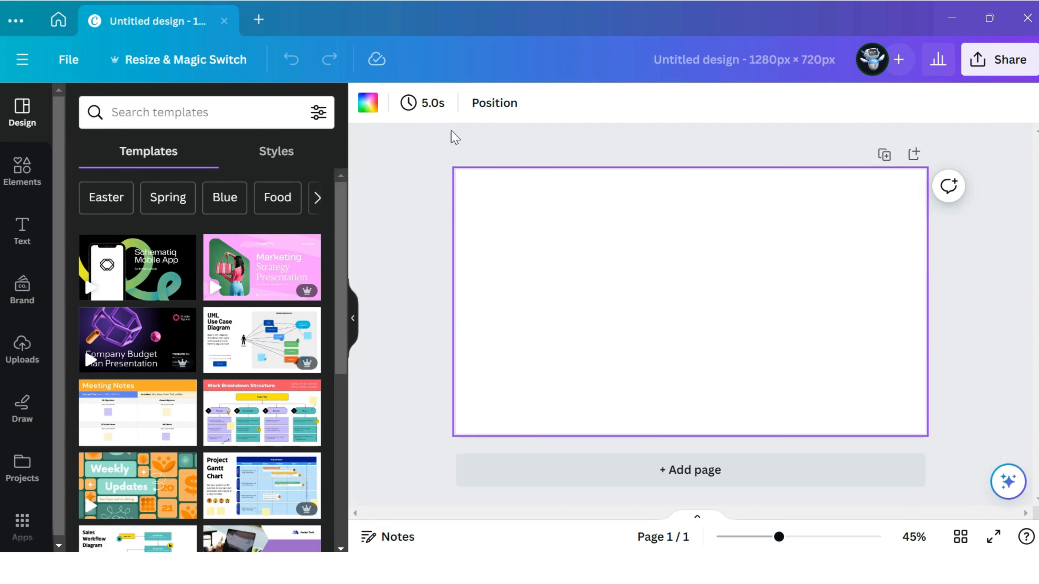
pyautogui.click(366, 101)
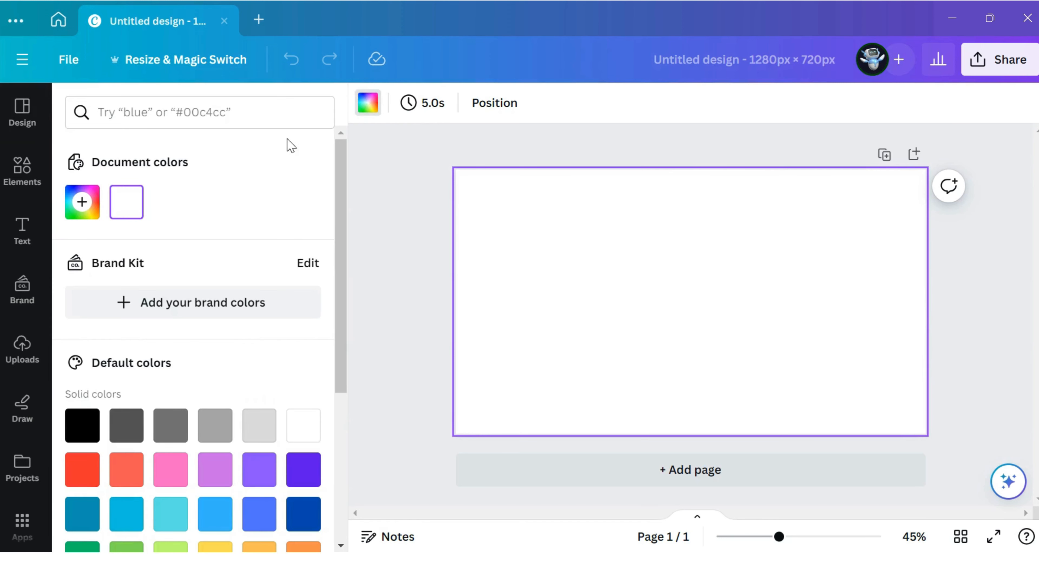
pyautogui.scroll(-5, 273, 148)
pyautogui.scroll(-1, 228, 151)
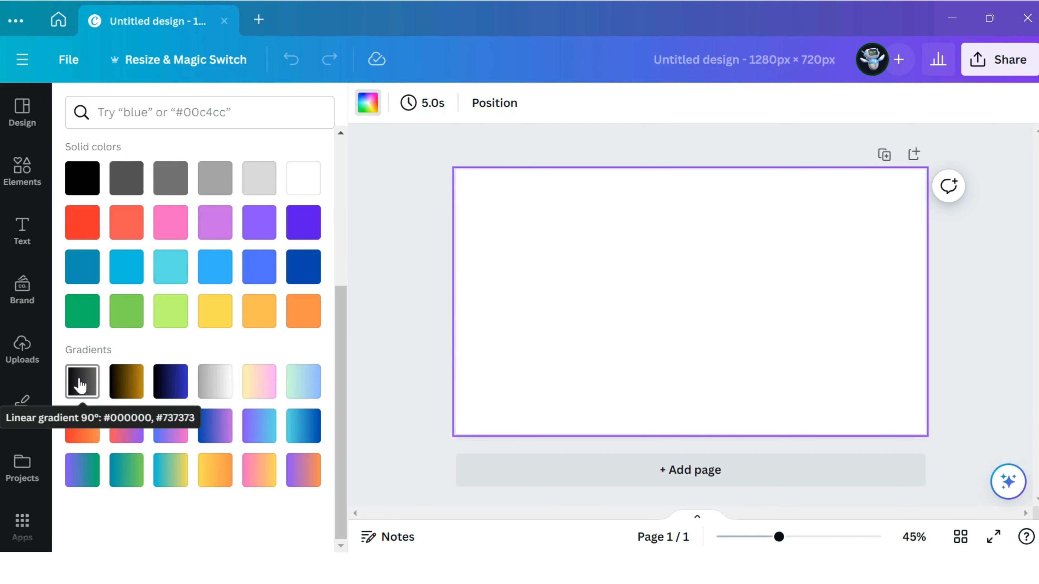
pyautogui.click(174, 389)
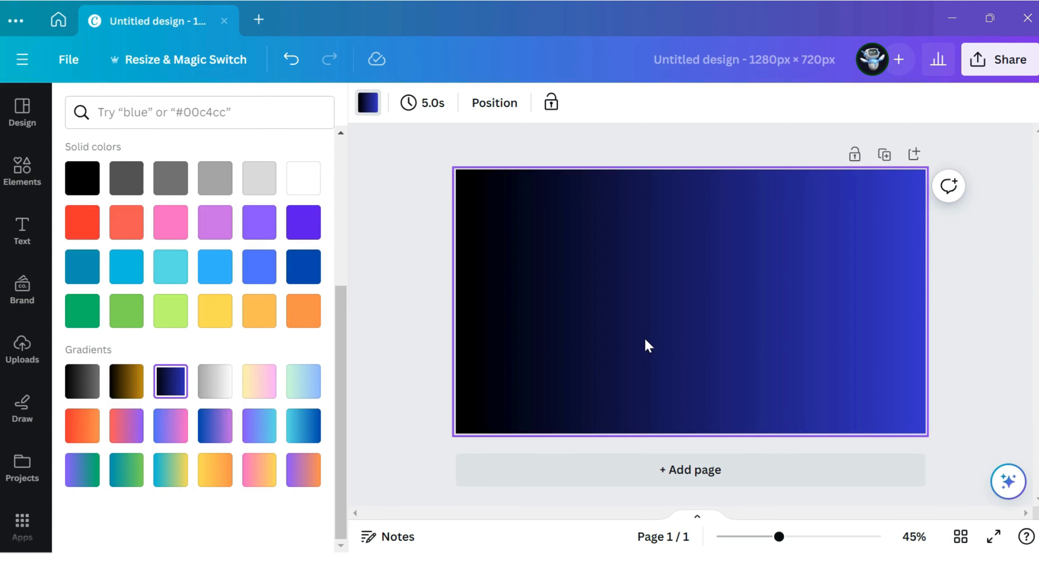
# Add a heading to the page with the text "ECHO EFFECT"
pyautogui.click(23, 228)
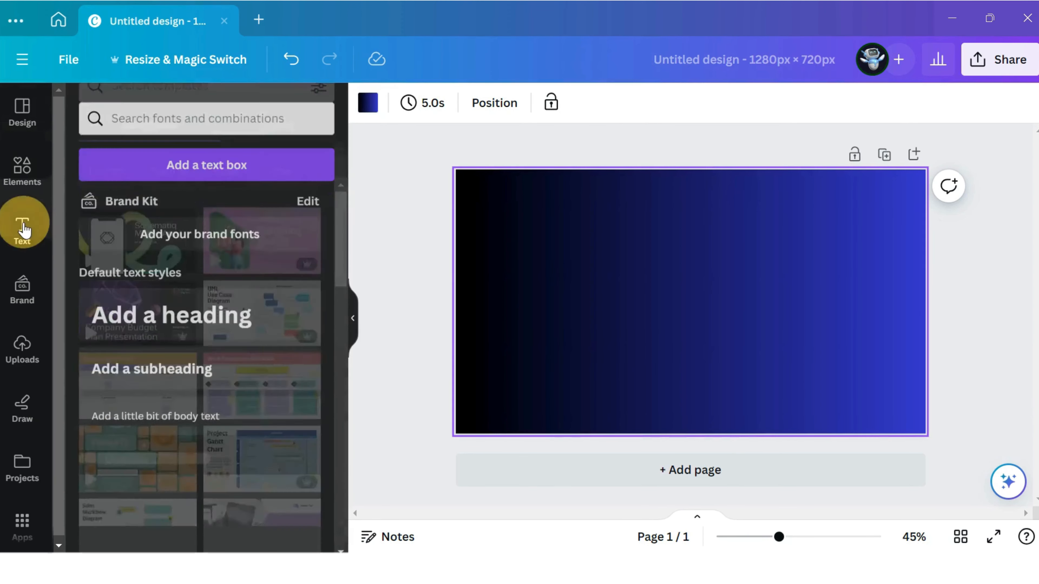
pyautogui.click(218, 302)
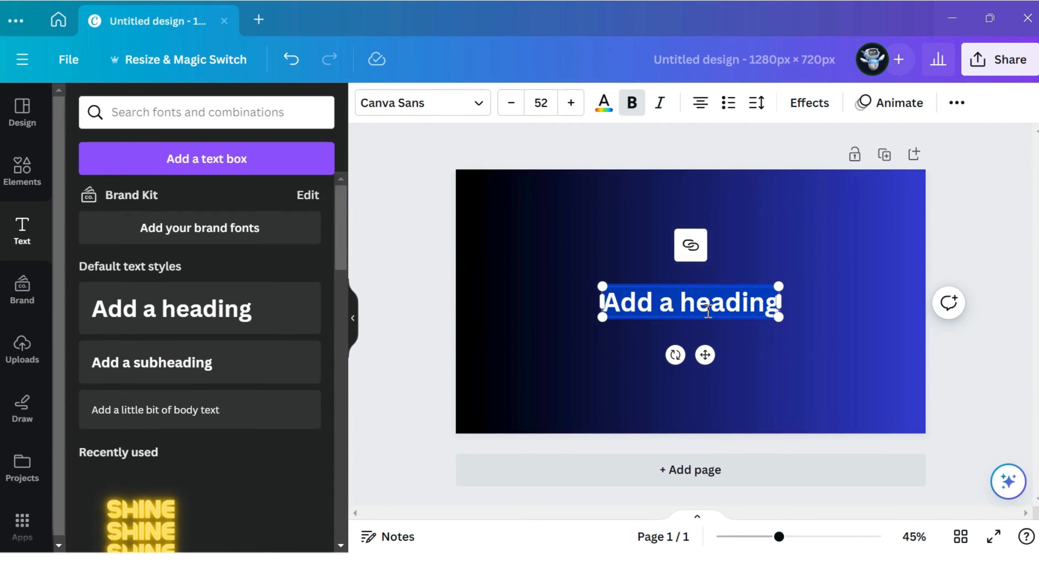
pyautogui.write('ECHO EFFECT')
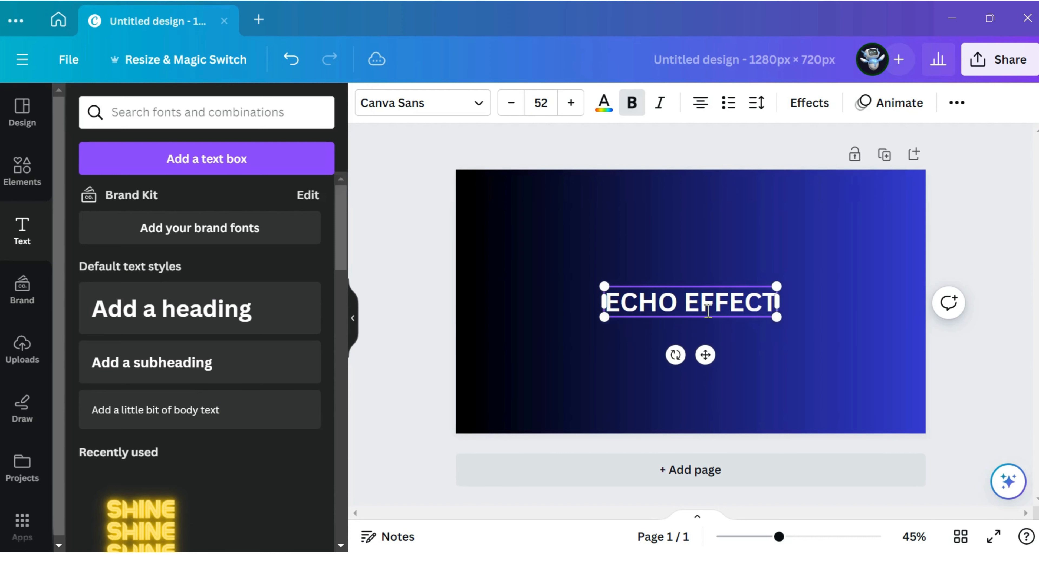
pyautogui.click(742, 341)
# Change the font of the ECHO EFFECT heading to Archivo Black
pyautogui.click(718, 307)
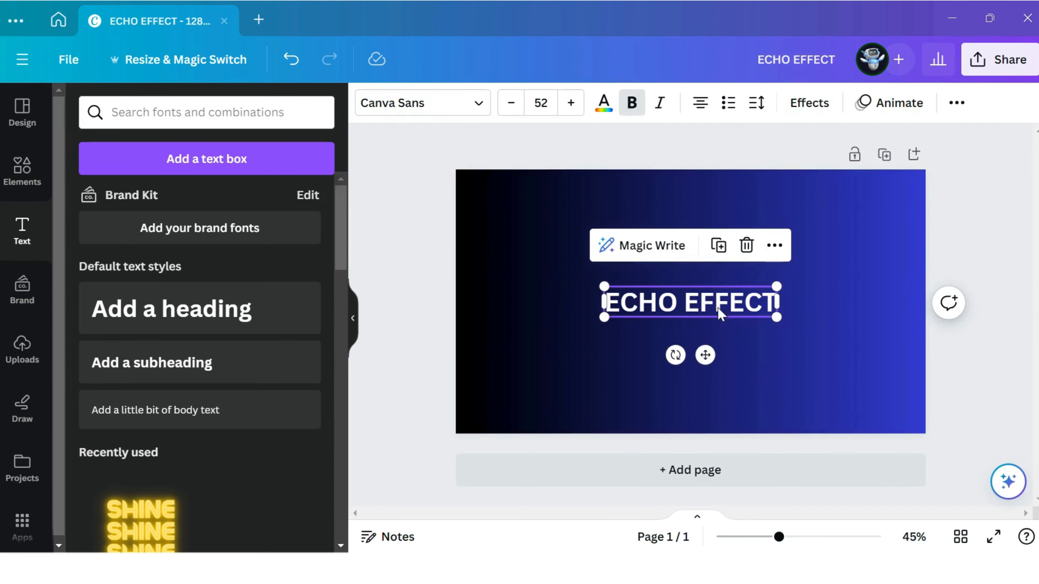
pyautogui.click(424, 107)
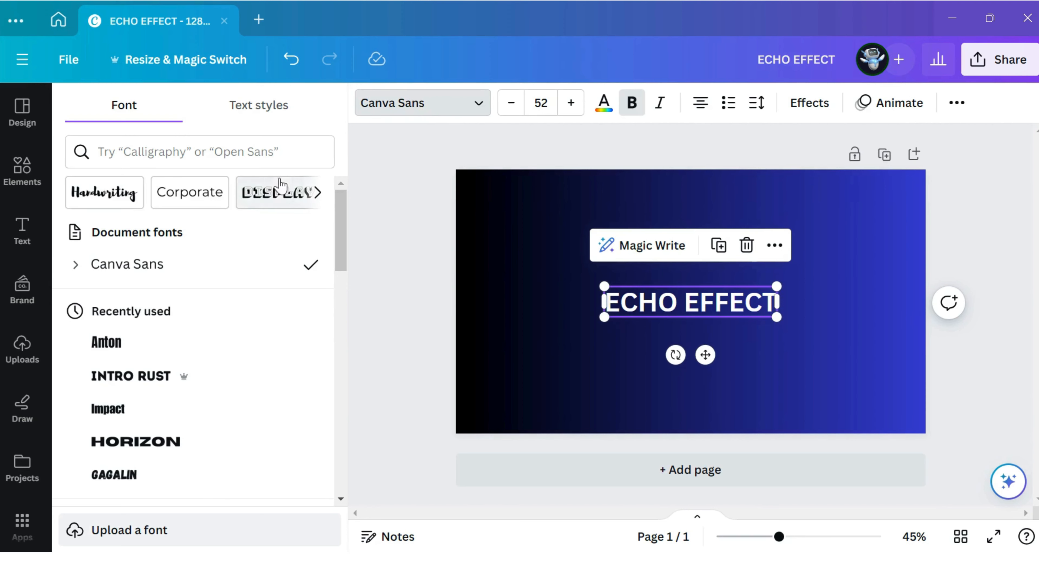
pyautogui.scroll(-8, 280, 185)
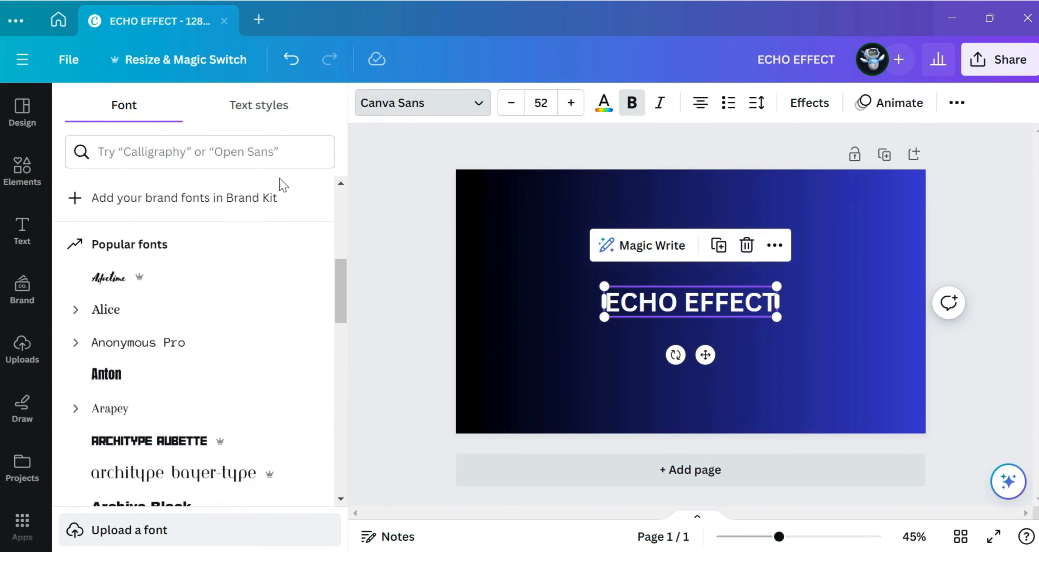
pyautogui.scroll(-4, 279, 185)
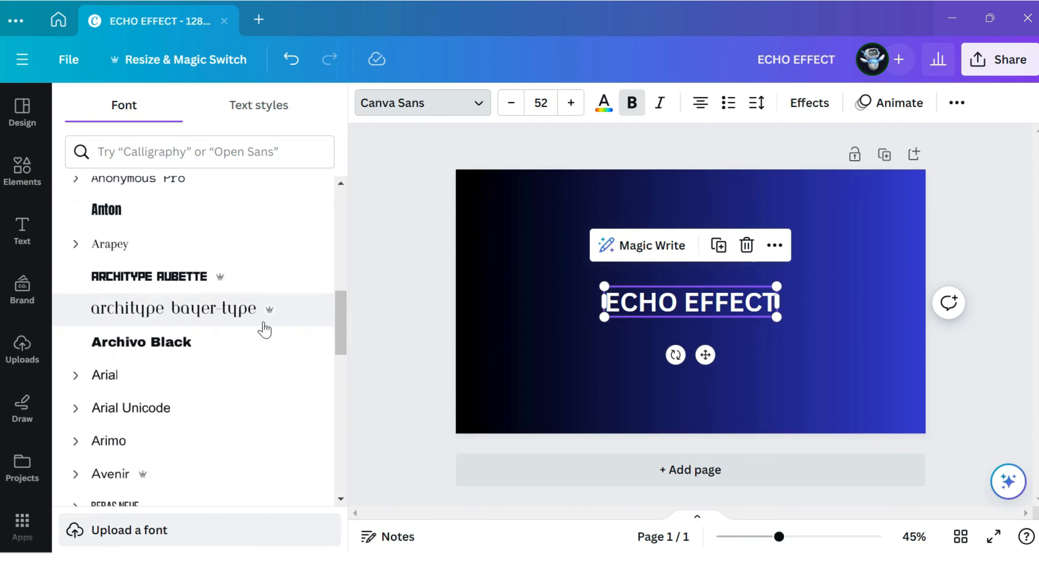
pyautogui.click(194, 351)
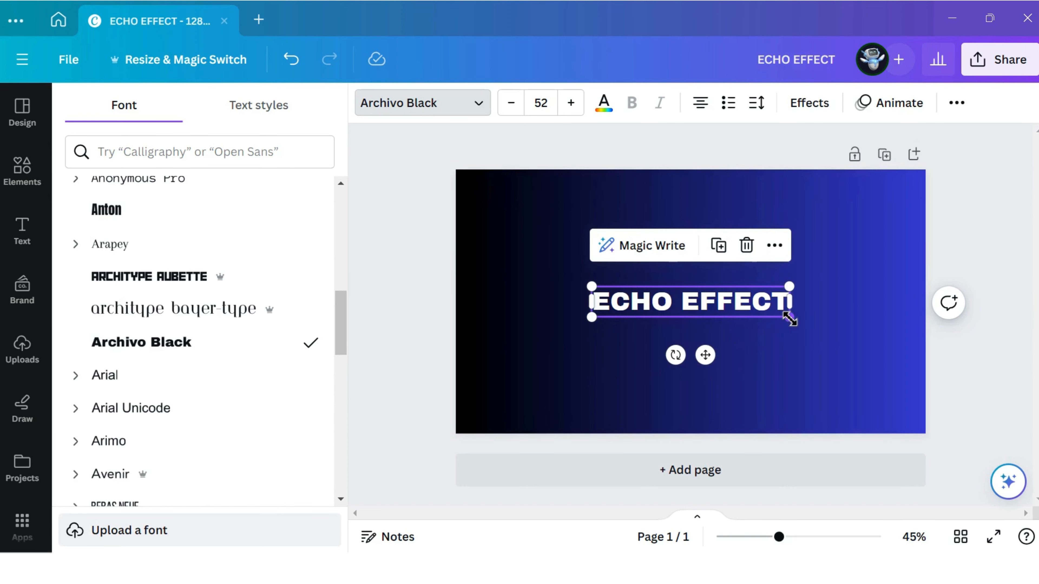
# Enlarge the heading to font size 62.9 and move it to the upper part of the page, centred horizontally
pyautogui.moveTo(790, 318)
pyautogui.mouseDown()
pyautogui.moveTo(811, 331)
pyautogui.moveTo(805, 326)
pyautogui.mouseUp()
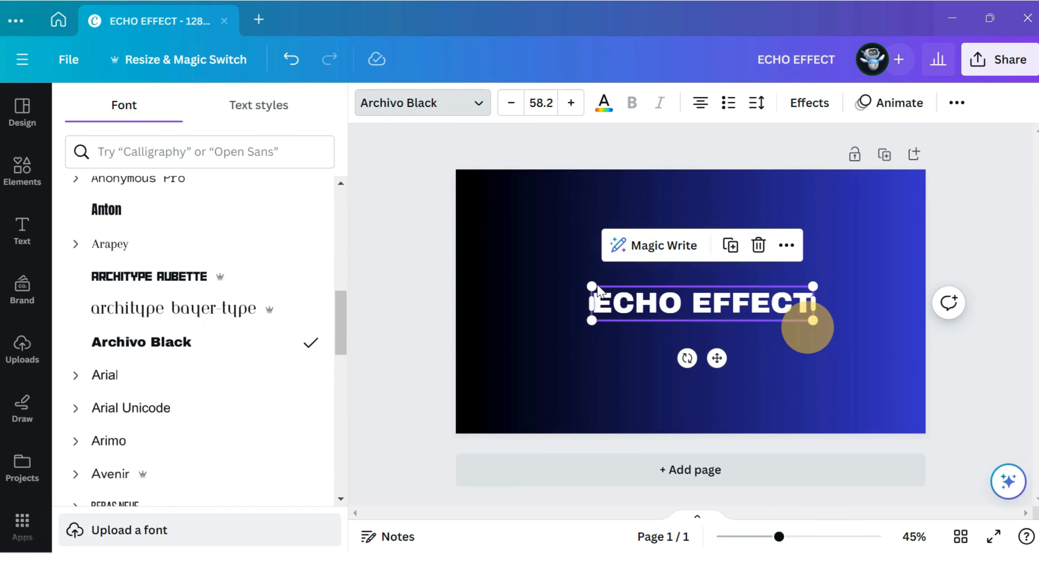
pyautogui.moveTo(595, 287); pyautogui.dragTo(584, 285)
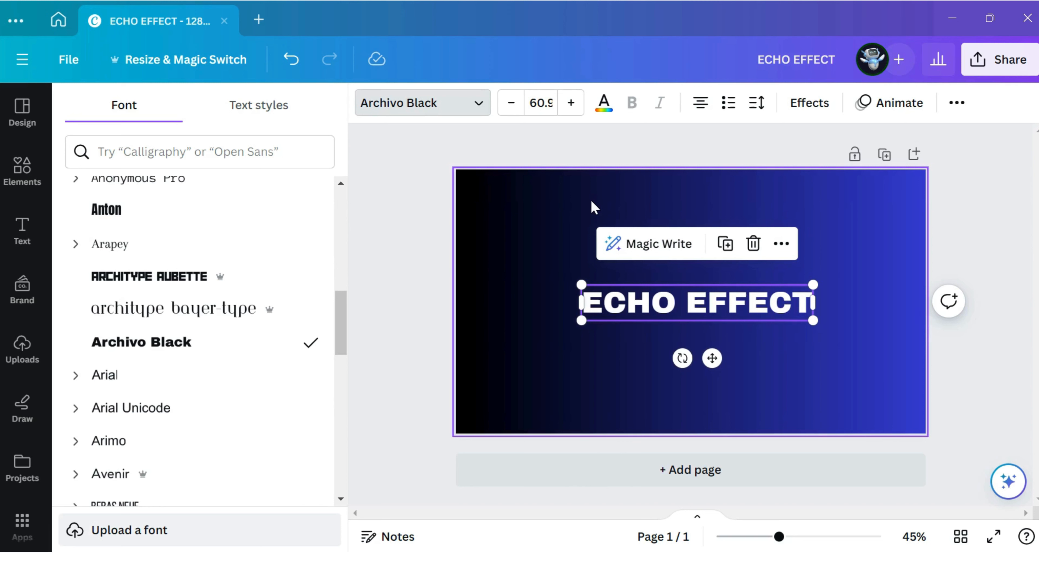
pyautogui.click(575, 106)
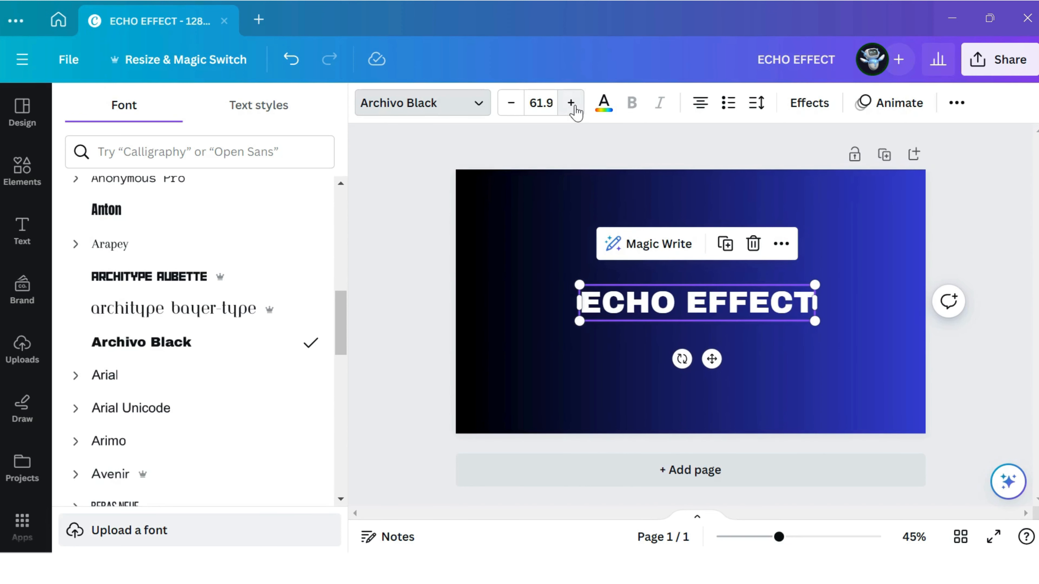
pyautogui.click(575, 106)
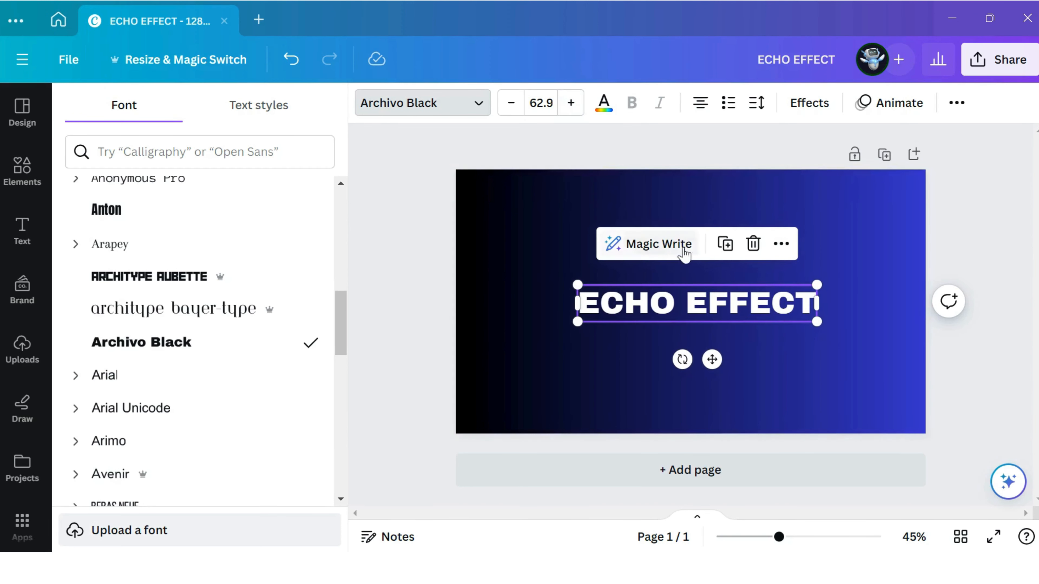
pyautogui.moveTo(702, 305); pyautogui.dragTo(696, 220)
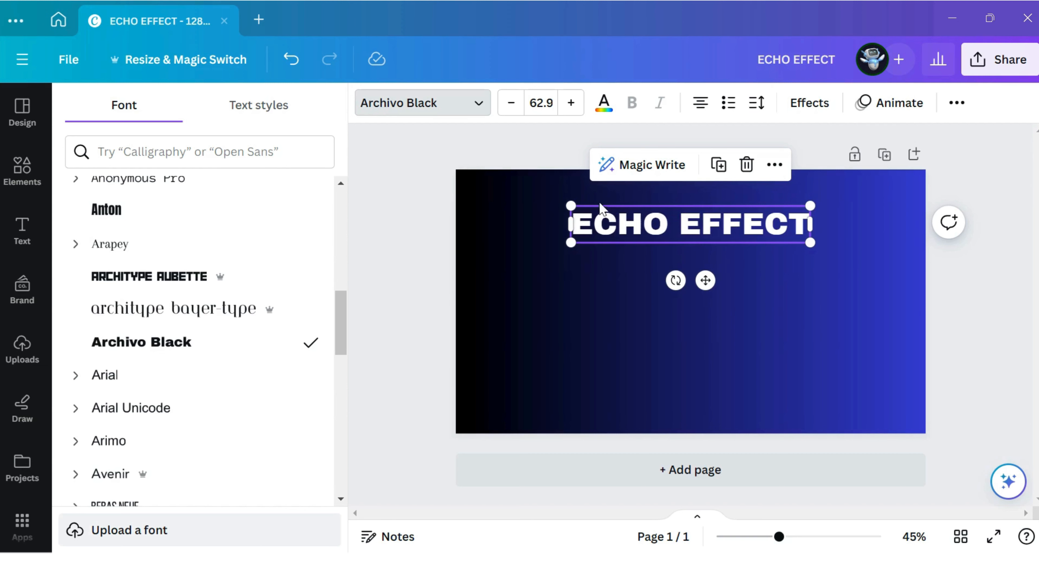
# Recolour the ECHO EFFECT heading with the light gray default solid colour
pyautogui.click(603, 105)
pyautogui.scroll(-2, 288, 332)
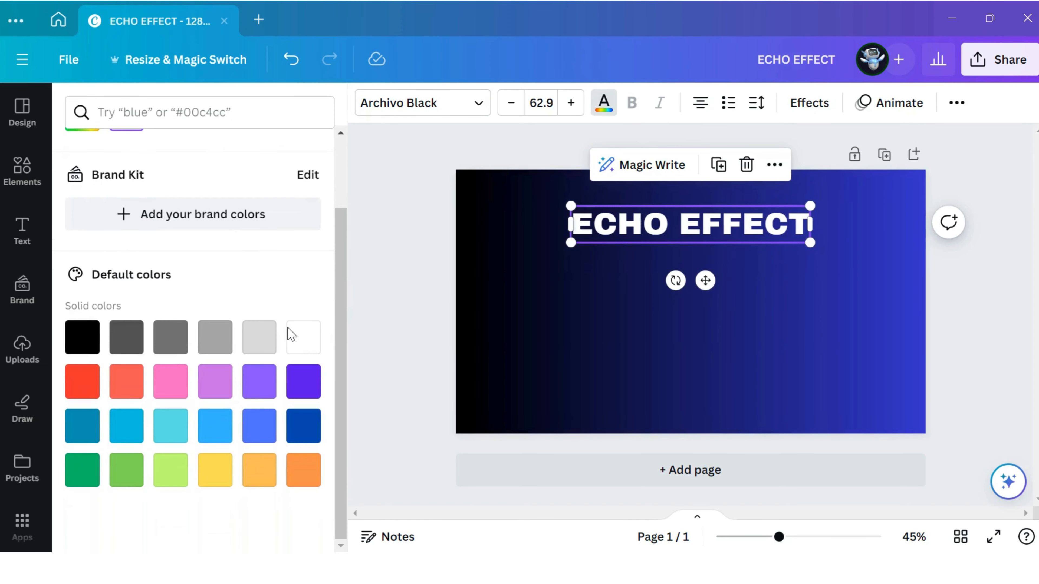
pyautogui.click(252, 340)
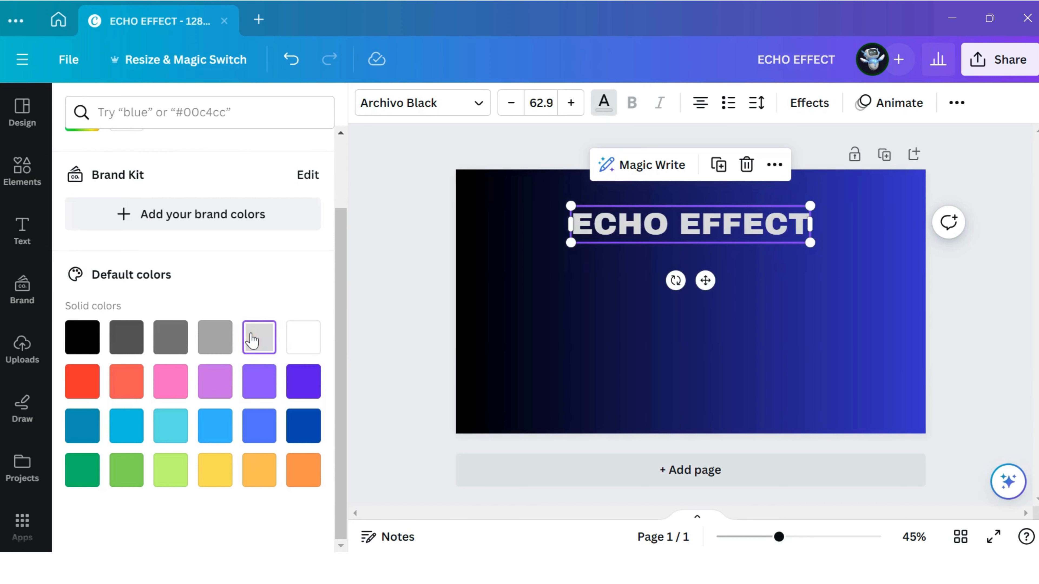
pyautogui.click(214, 338)
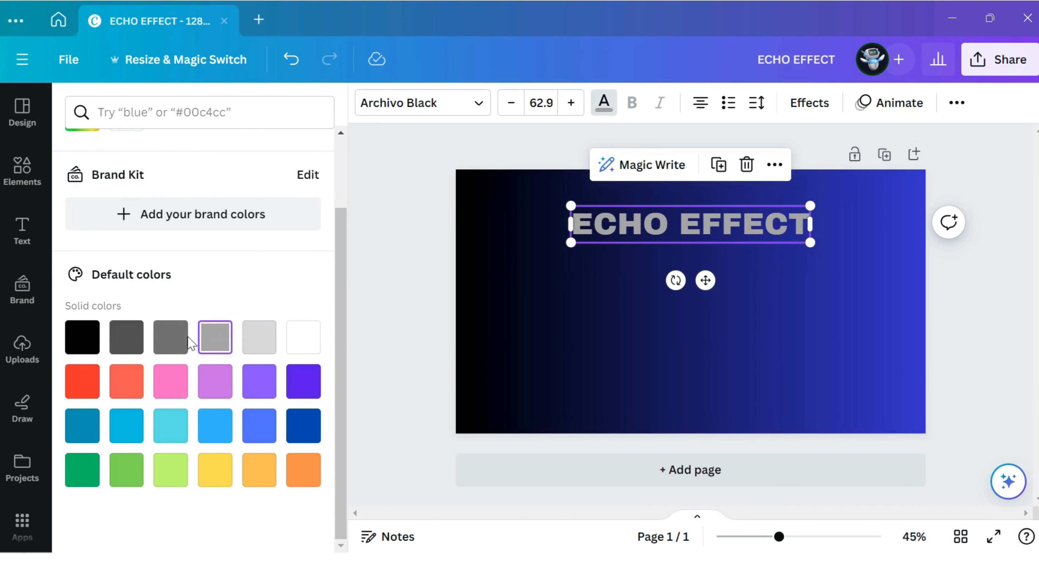
pyautogui.click(255, 343)
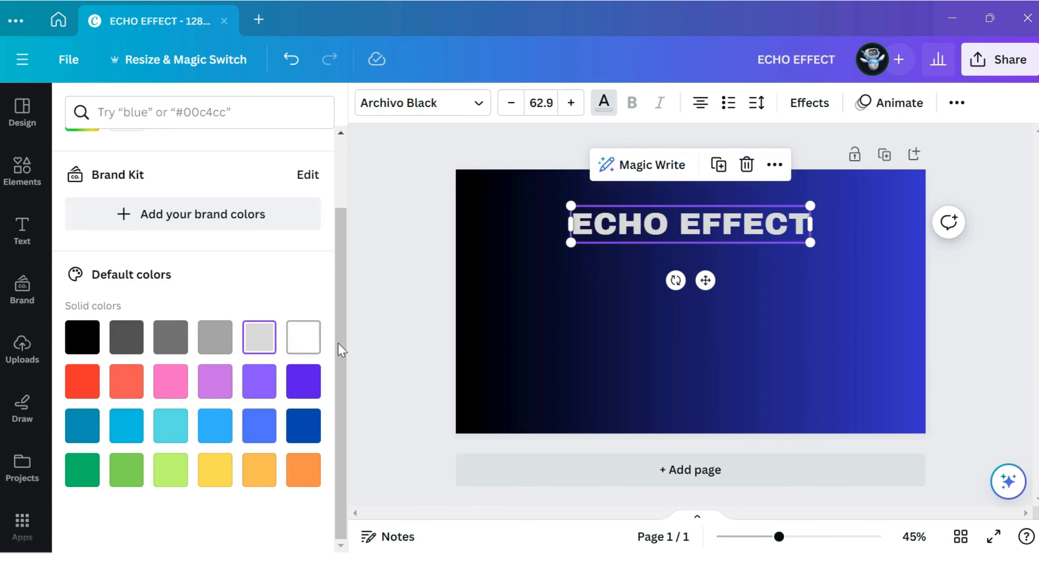
pyautogui.click(800, 280)
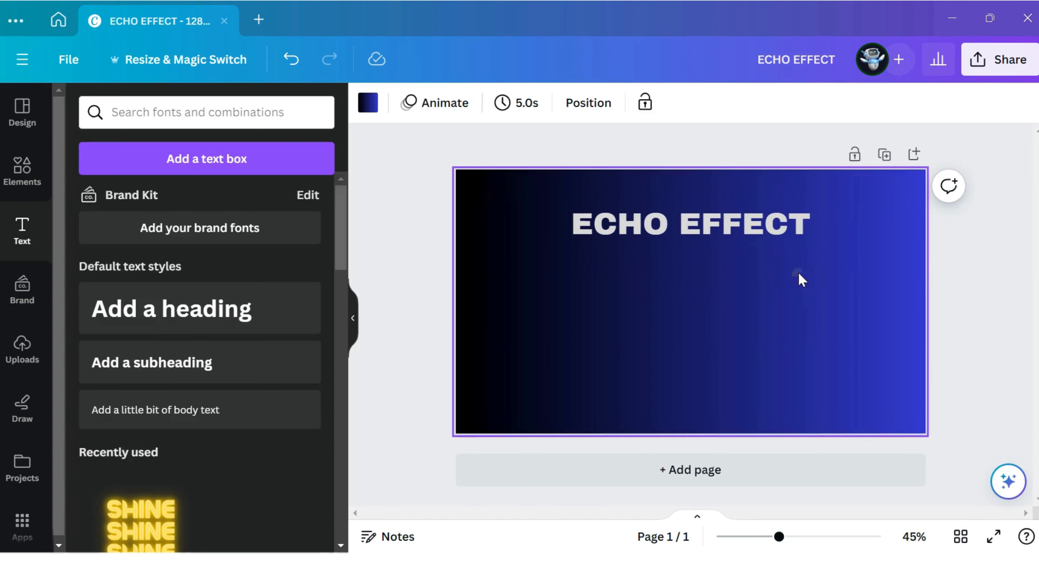
# Apply the Hollow text effect to the heading with a thickness of 10
pyautogui.click(712, 236)
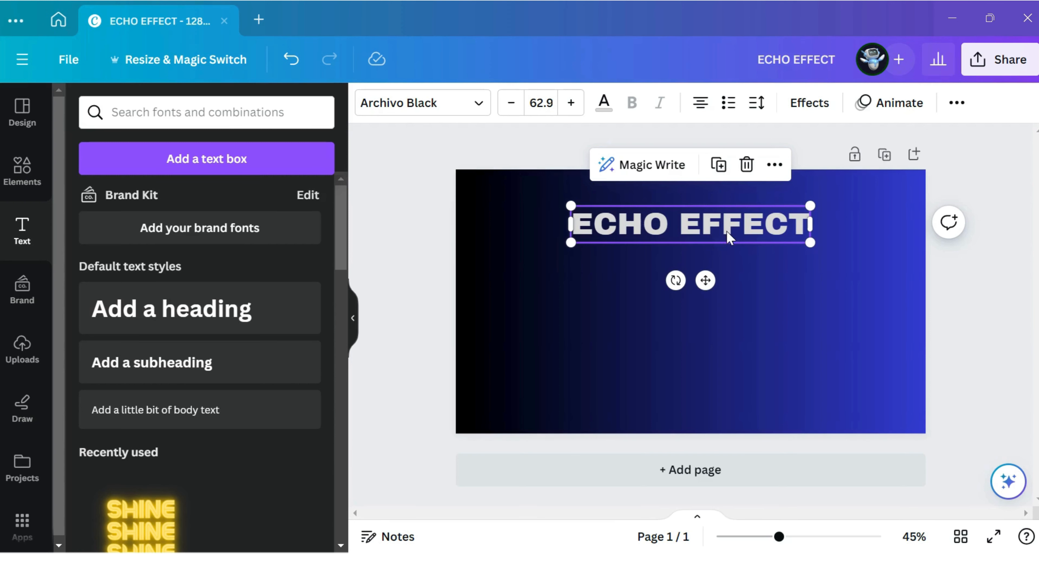
pyautogui.click(823, 106)
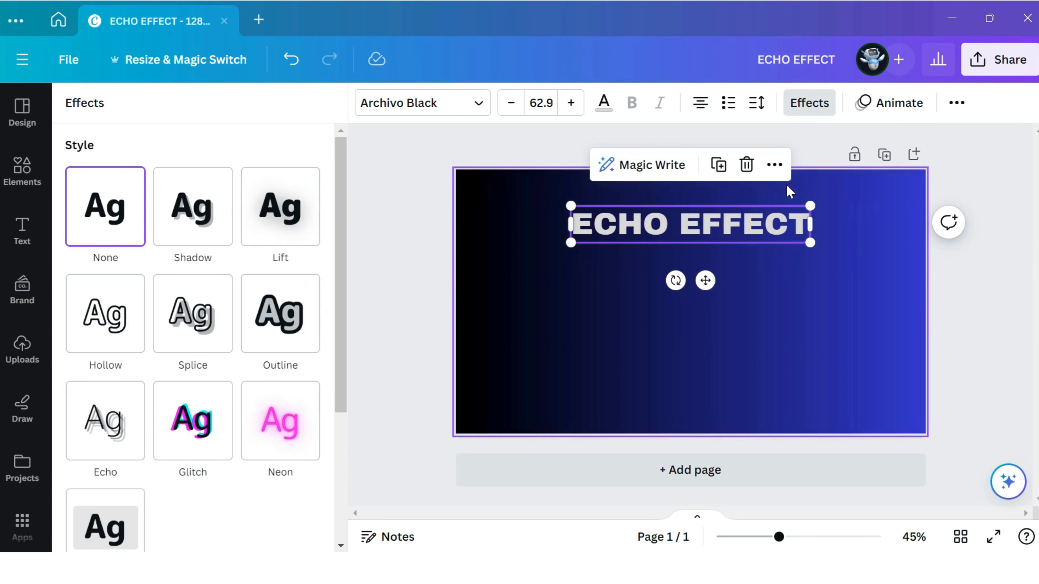
pyautogui.click(100, 345)
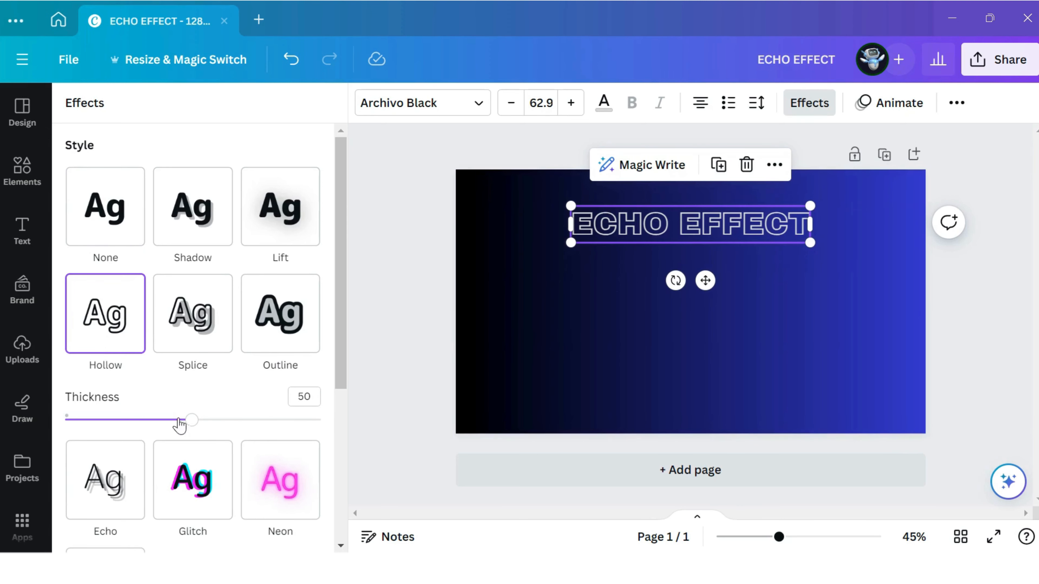
pyautogui.moveTo(192, 421); pyautogui.dragTo(88, 426)
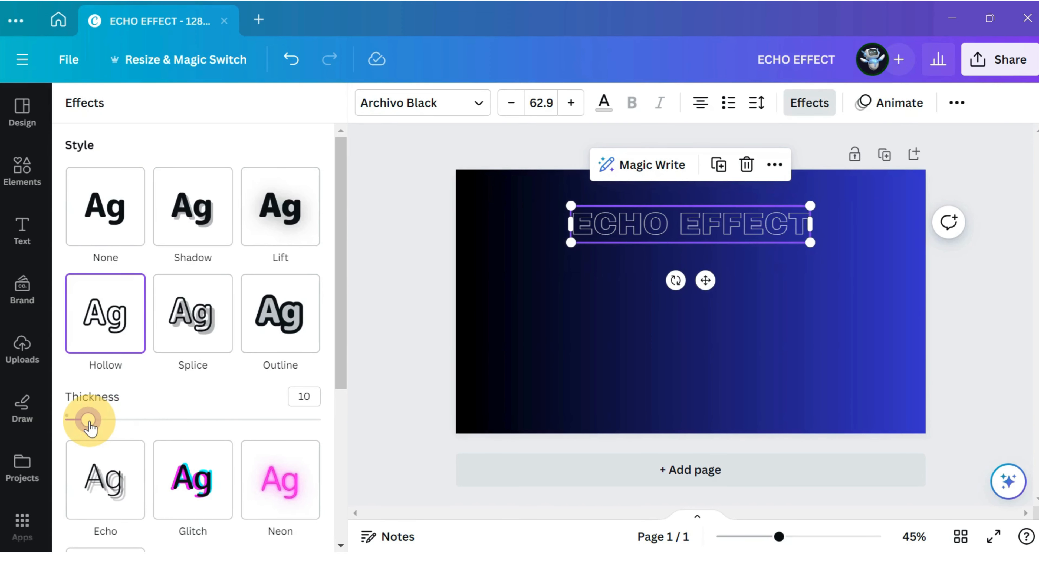
pyautogui.click(765, 281)
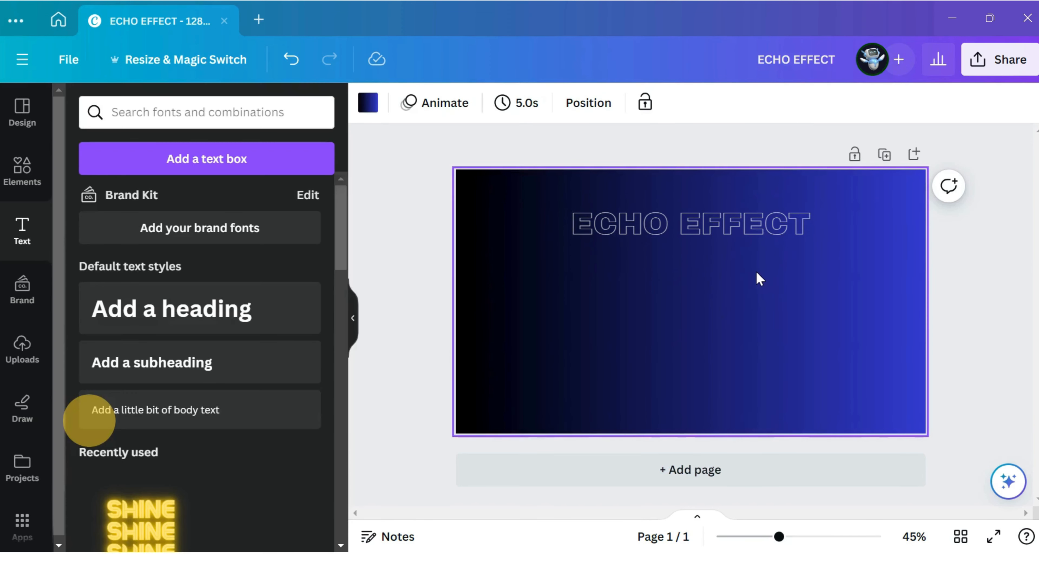
# Set the transparency of the hollow ECHO EFFECT heading to 15
pyautogui.scroll(3, 754, 266)
pyautogui.click(715, 223)
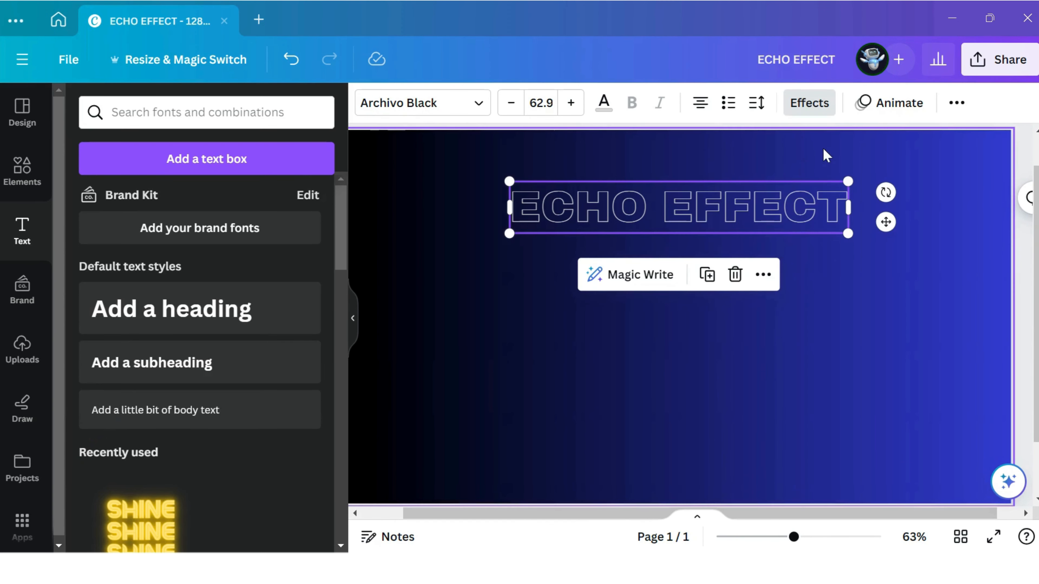
pyautogui.click(956, 103)
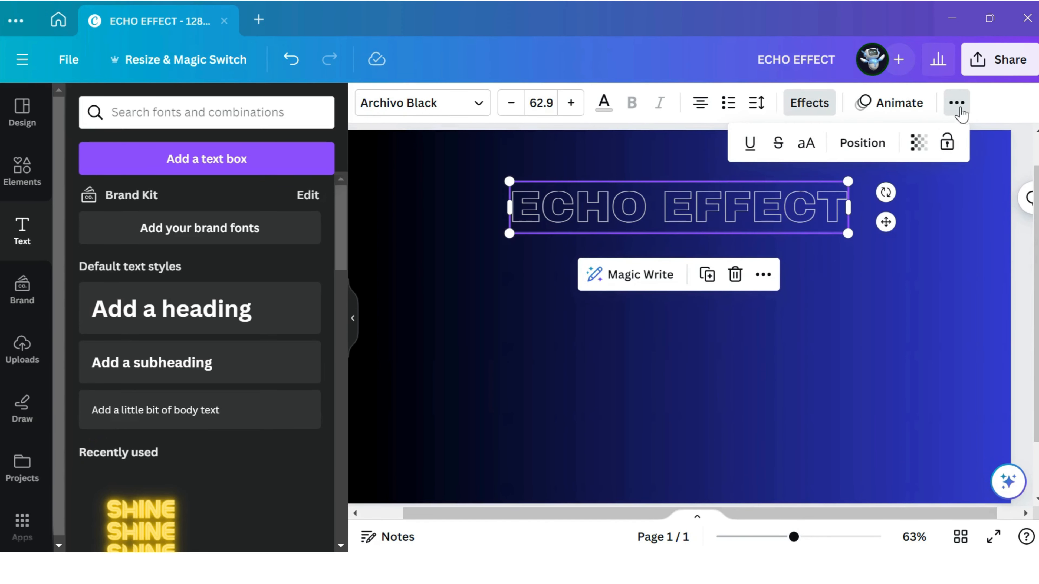
pyautogui.click(918, 144)
pyautogui.moveTo(918, 208); pyautogui.dragTo(785, 223)
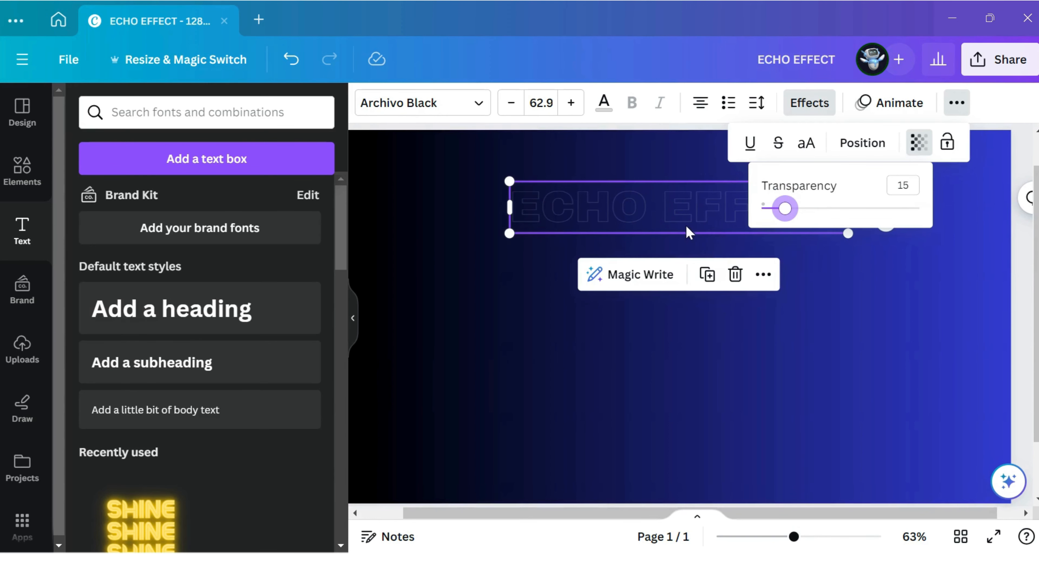
# Place a duplicate of the hollow ECHO EFFECT heading slightly below the original, aligned with it, and set the copy's transparency to 25
pyautogui.click(684, 216)
pyautogui.click(700, 269)
pyautogui.click(692, 213)
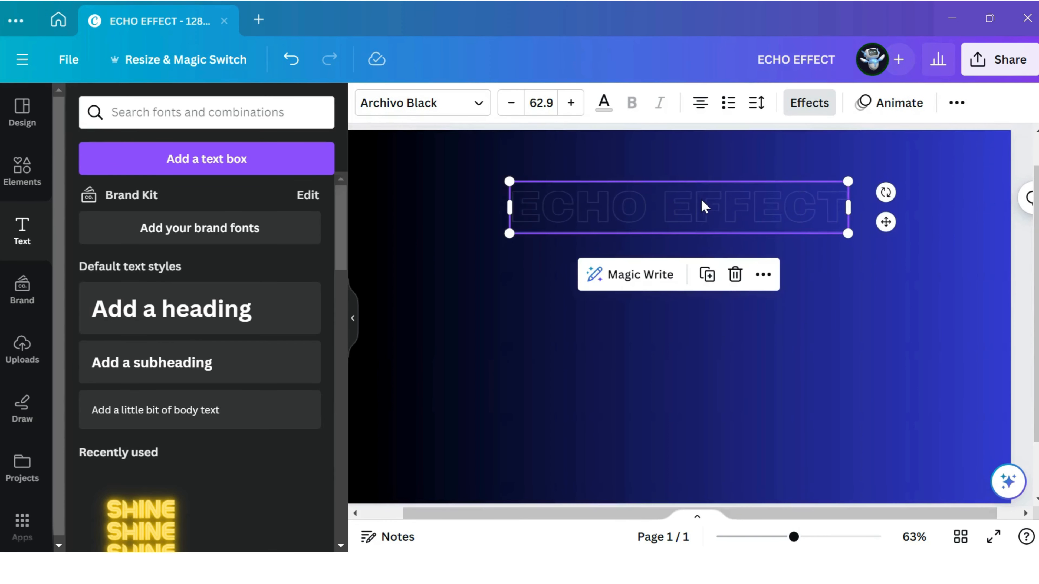
pyautogui.click(708, 275)
pyautogui.moveTo(692, 227); pyautogui.dragTo(682, 220)
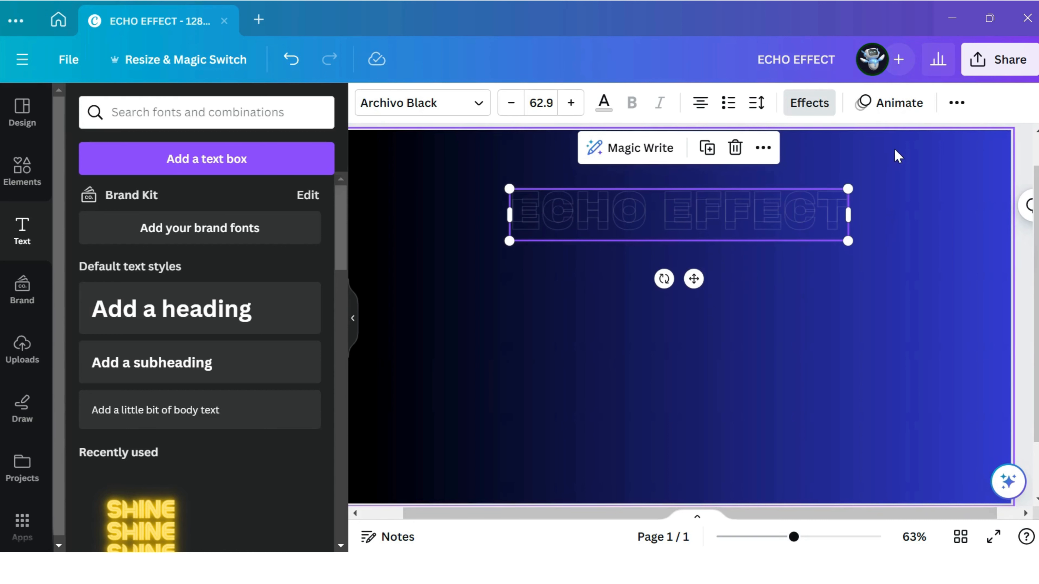
pyautogui.click(957, 103)
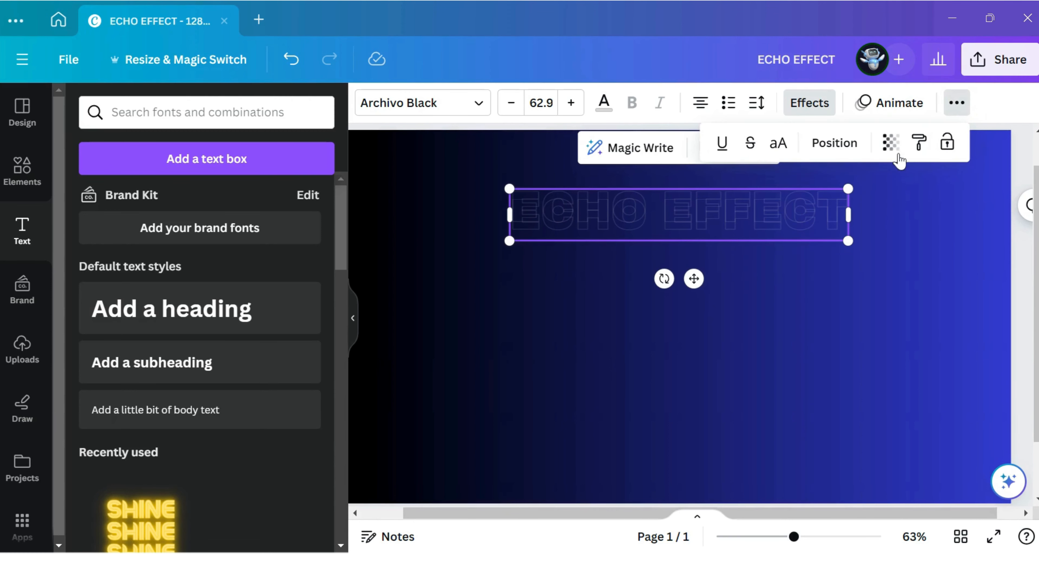
pyautogui.click(891, 150)
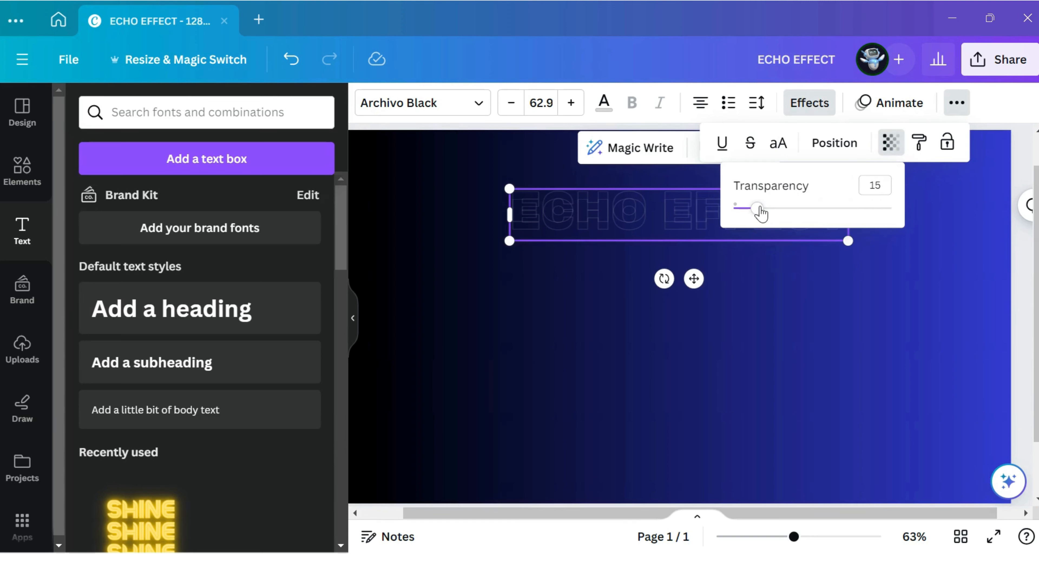
pyautogui.moveTo(760, 212); pyautogui.dragTo(774, 212)
pyautogui.click(750, 256)
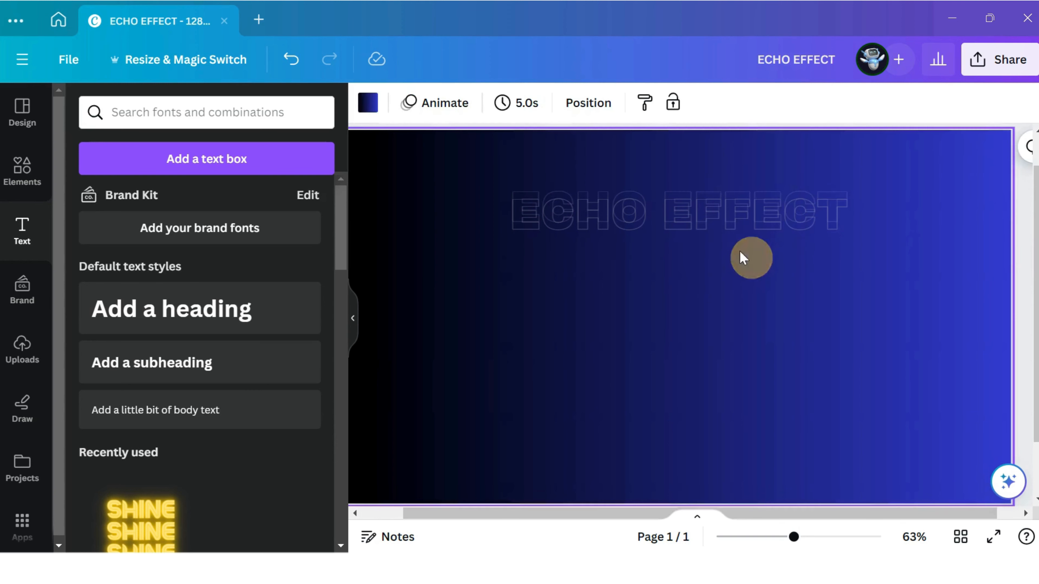
# Place a duplicate of the second heading slightly below it, aligned horizontally, and set the new copy's transparency to 40
pyautogui.click(692, 232)
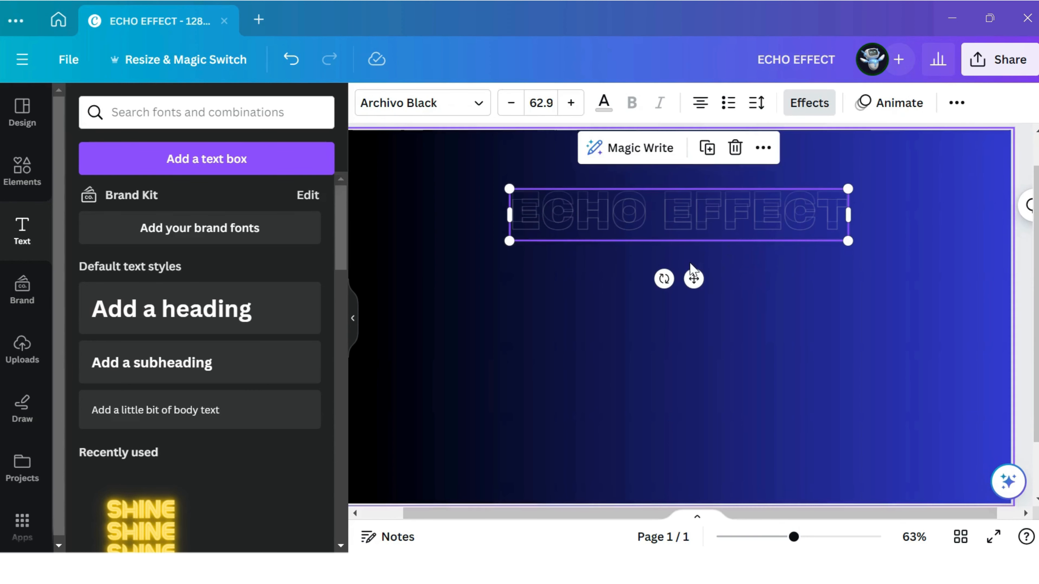
pyautogui.click(707, 148)
pyautogui.moveTo(675, 224); pyautogui.dragTo(666, 223)
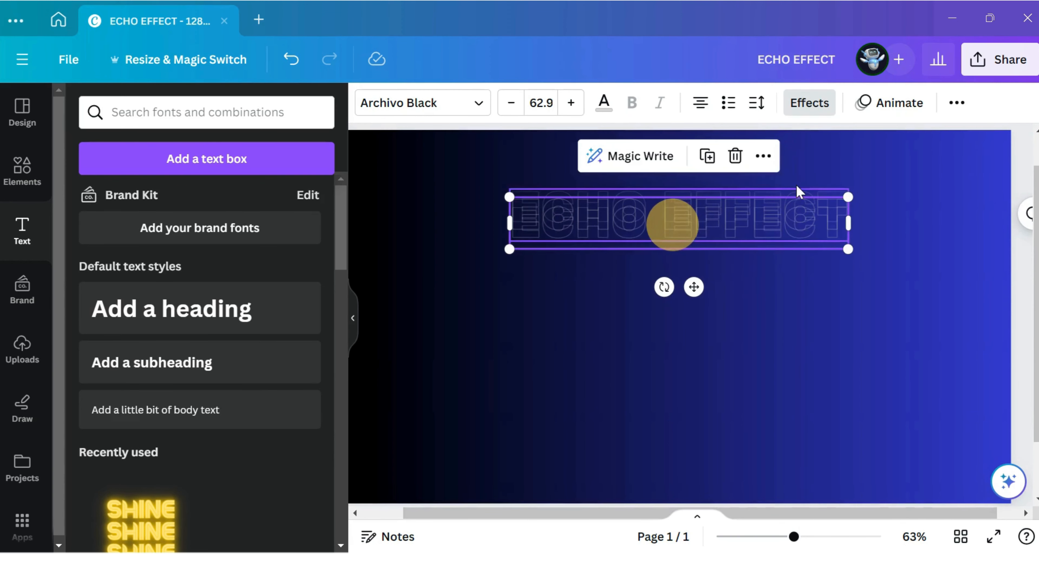
pyautogui.click(952, 105)
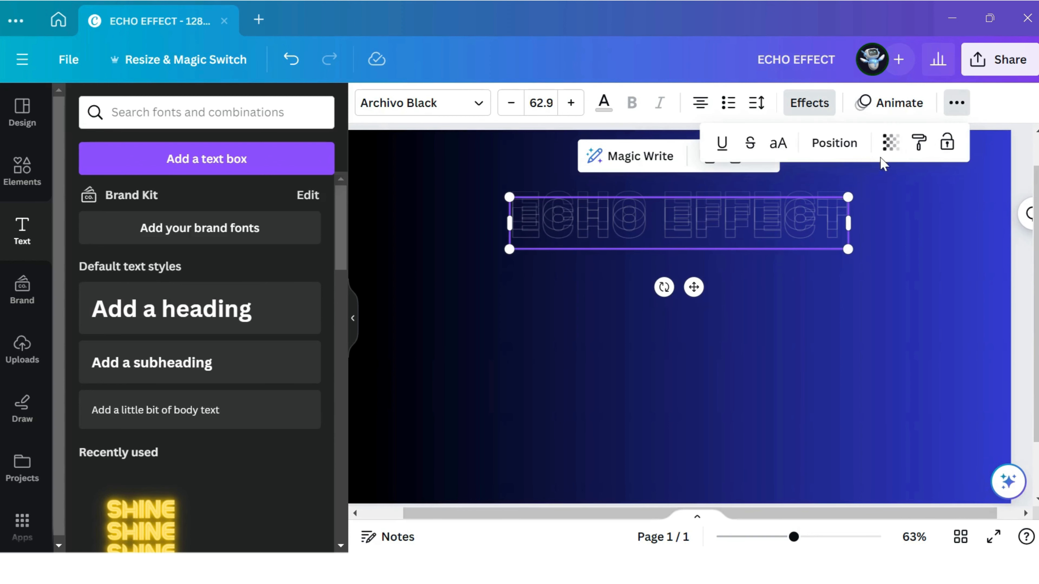
pyautogui.click(889, 143)
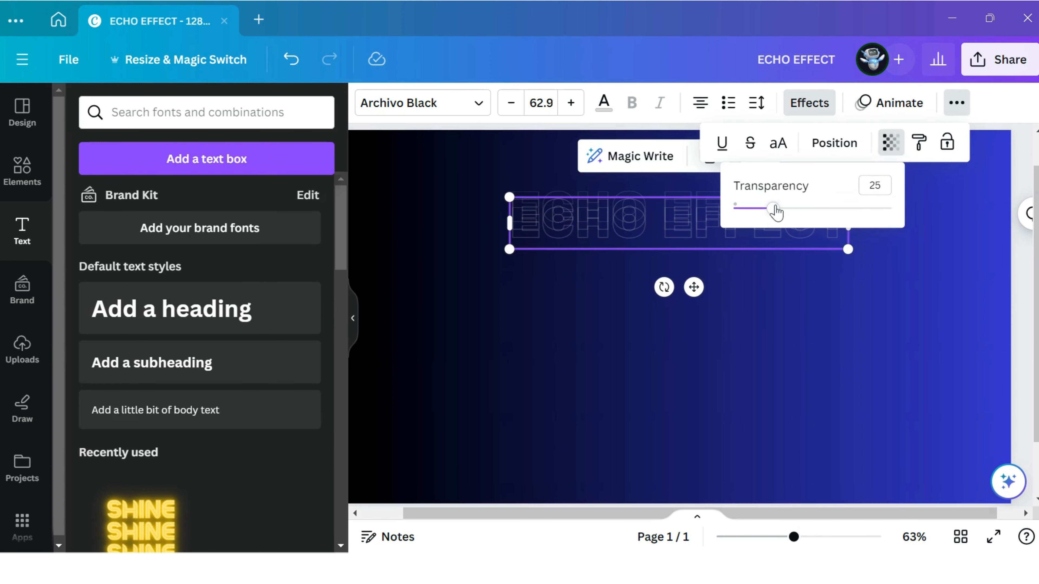
pyautogui.moveTo(776, 212); pyautogui.dragTo(797, 214)
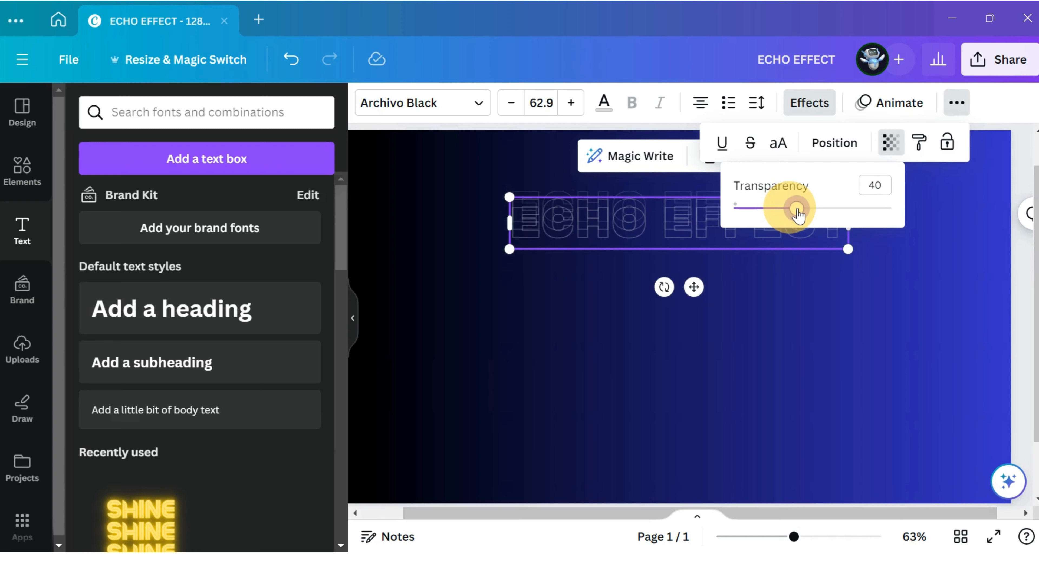
pyautogui.click(687, 256)
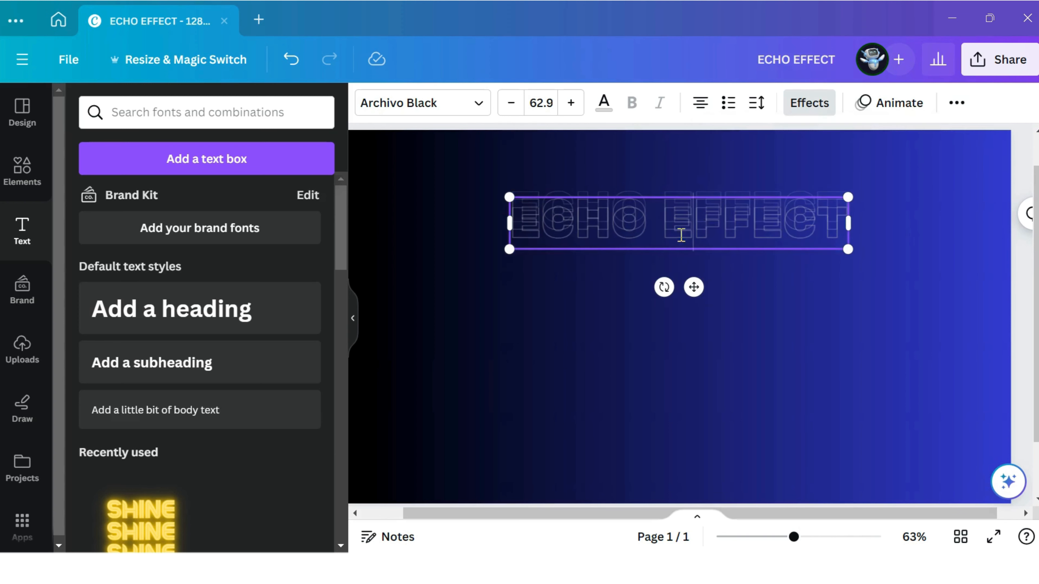
pyautogui.click(843, 278)
# Place a duplicate of the lowest heading a little further down in line with the stack and set its transparency to 62
pyautogui.click(673, 232)
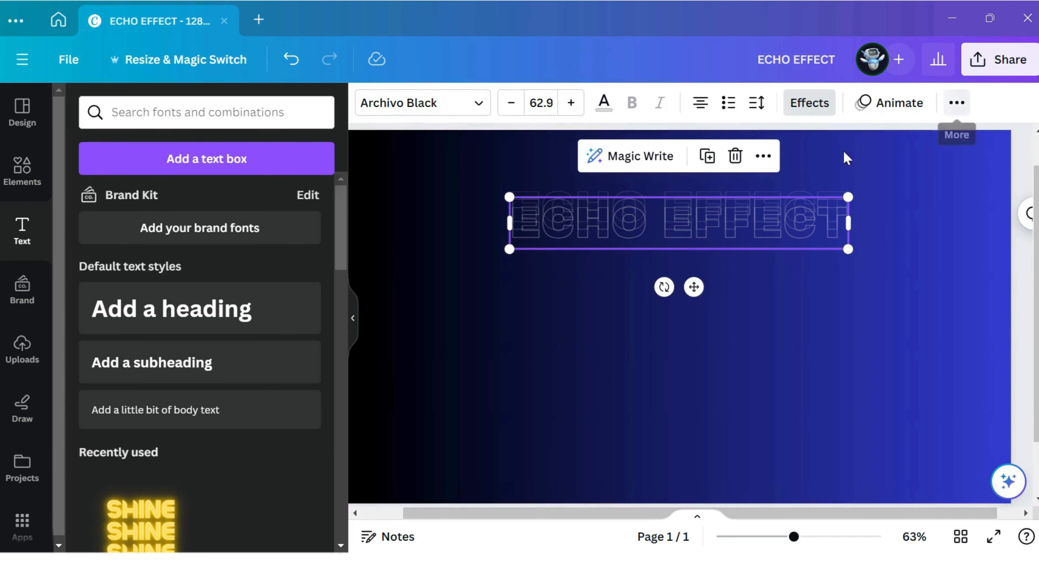
pyautogui.click(701, 158)
pyautogui.moveTo(688, 251); pyautogui.dragTo(679, 252)
pyautogui.click(962, 113)
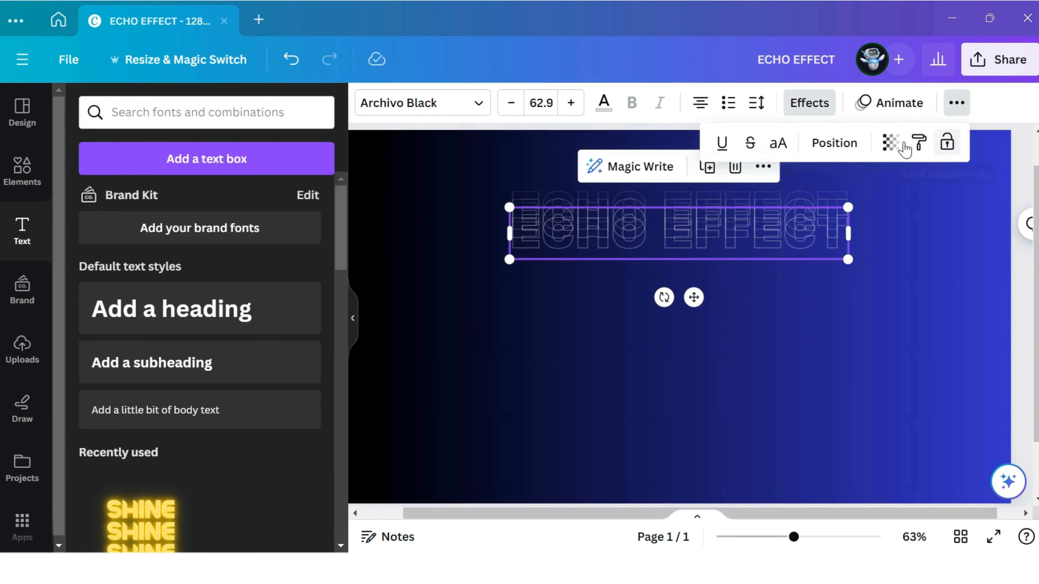
pyautogui.click(891, 142)
pyautogui.moveTo(890, 208); pyautogui.dragTo(832, 213)
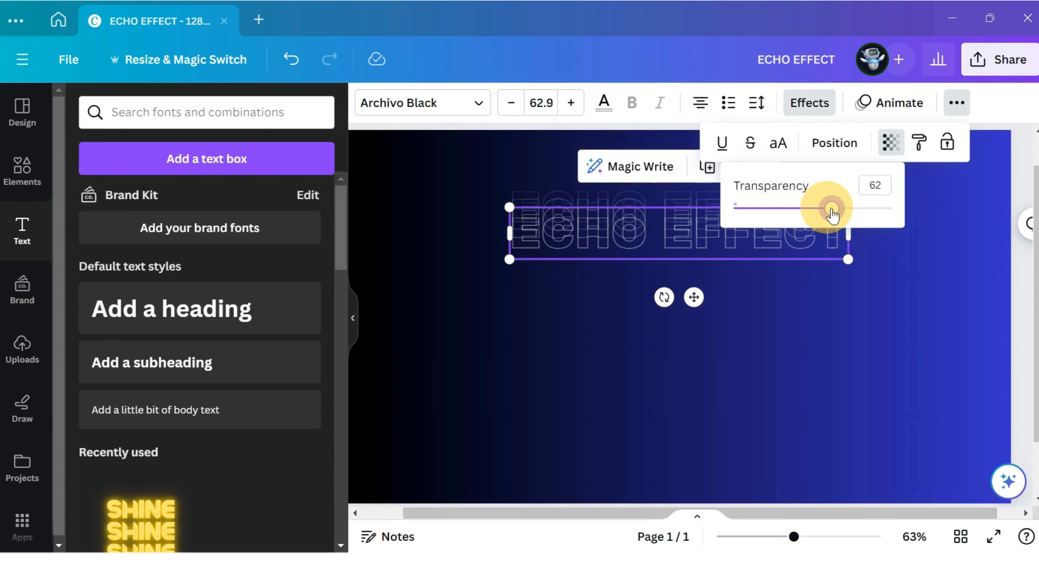
pyautogui.click(772, 295)
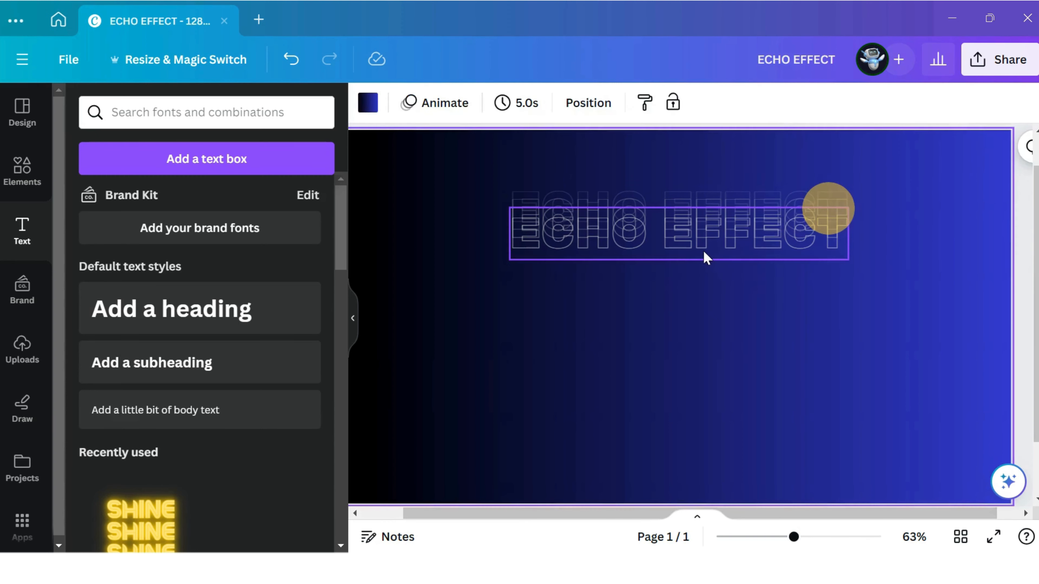
# Add a fifth hollow heading by duplicating the lowest one, align it just below, and raise its transparency value above 62
pyautogui.click(705, 256)
pyautogui.click(707, 166)
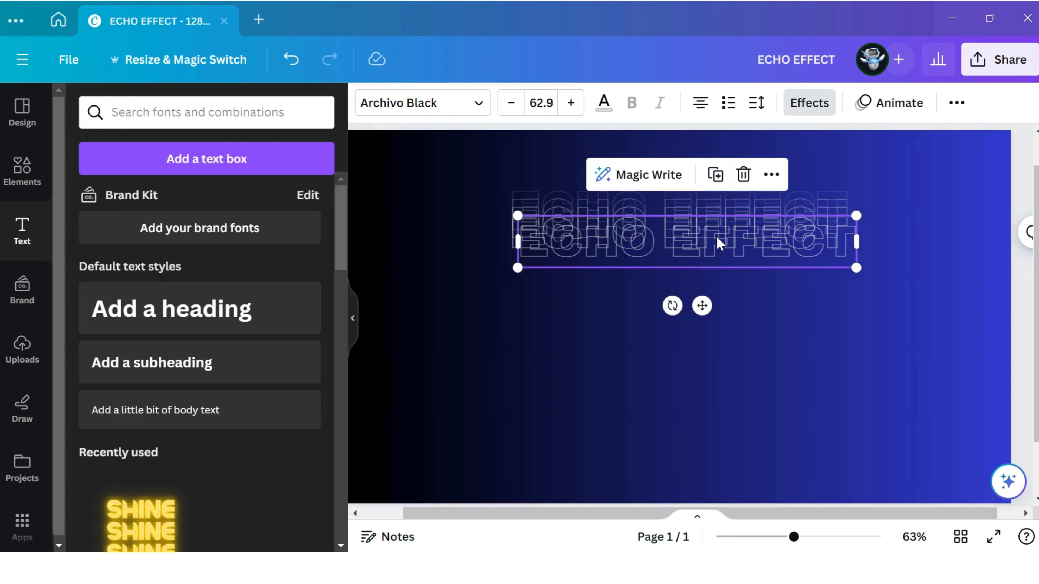
pyautogui.moveTo(716, 245); pyautogui.dragTo(708, 240)
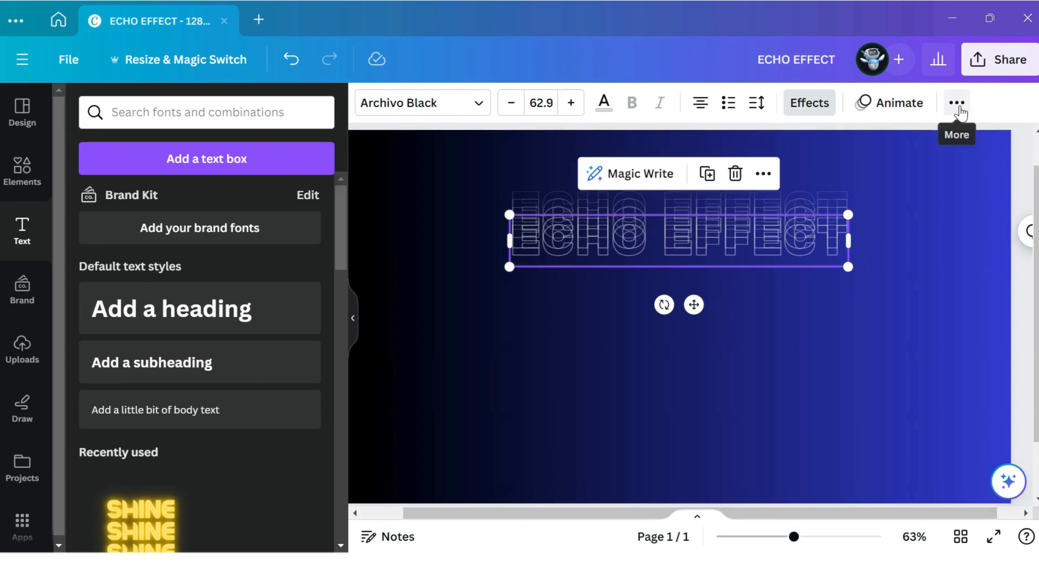
pyautogui.click(956, 102)
pyautogui.click(892, 146)
pyautogui.moveTo(833, 214); pyautogui.dragTo(860, 214)
pyautogui.click(756, 296)
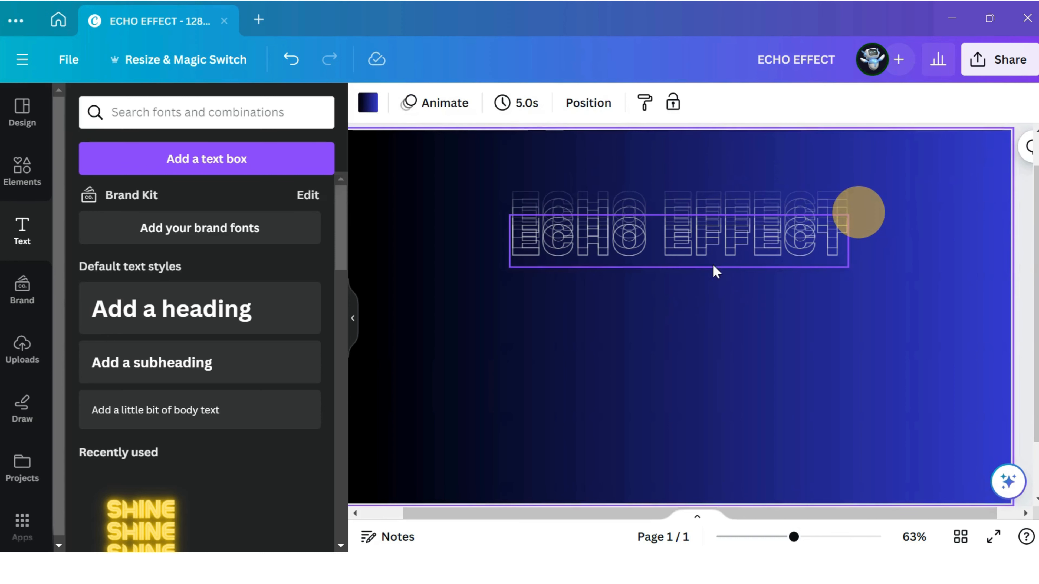
# Add a sixth hollow heading directly below the fifth in line with the stack and raise its transparency value further
pyautogui.click(715, 253)
pyautogui.moveTo(716, 256); pyautogui.dragTo(700, 257)
pyautogui.click(957, 103)
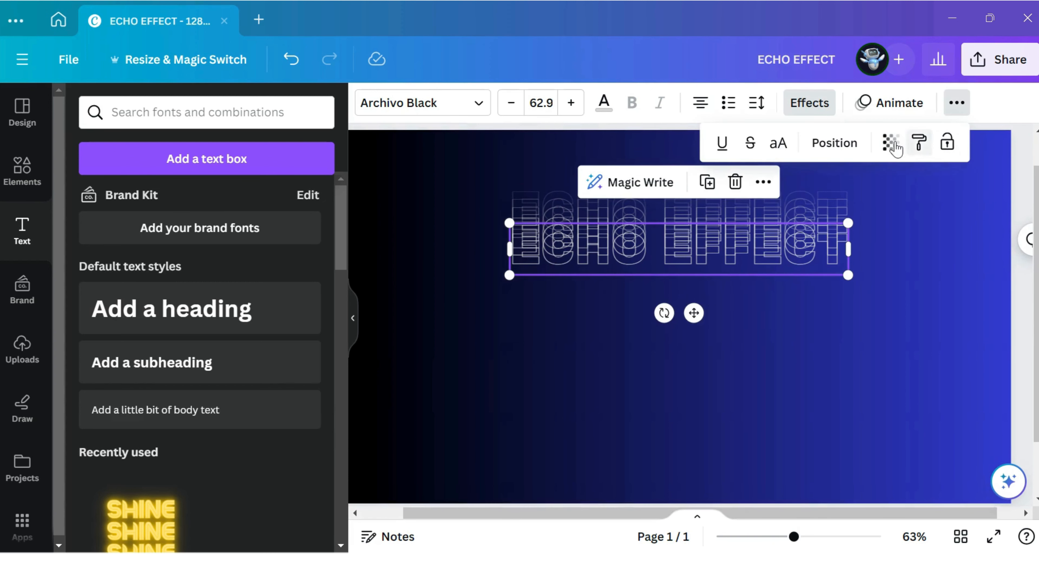
pyautogui.click(891, 142)
pyautogui.moveTo(855, 212); pyautogui.dragTo(875, 211)
pyautogui.click(743, 285)
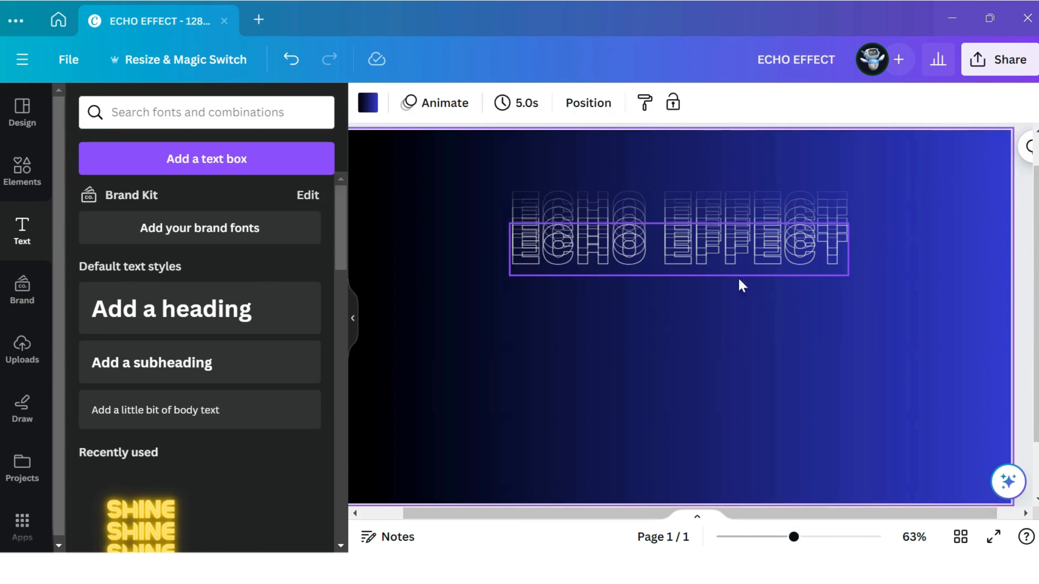
# Place one more duplicate just below the stacked headings and change its text effect from Hollow to None for solid lettering
pyautogui.click(721, 273)
pyautogui.moveTo(691, 255); pyautogui.dragTo(684, 258)
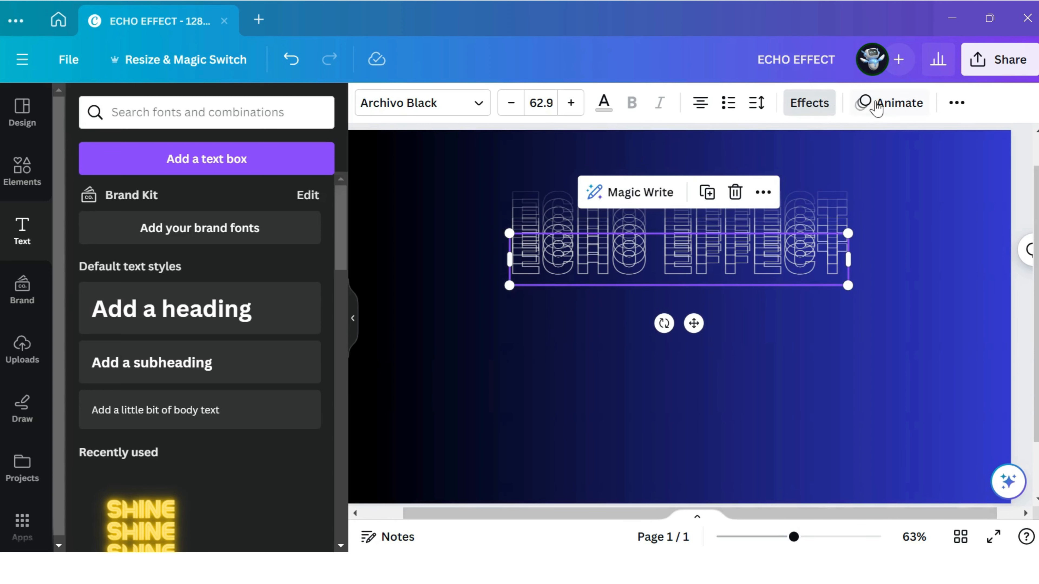
pyautogui.click(809, 103)
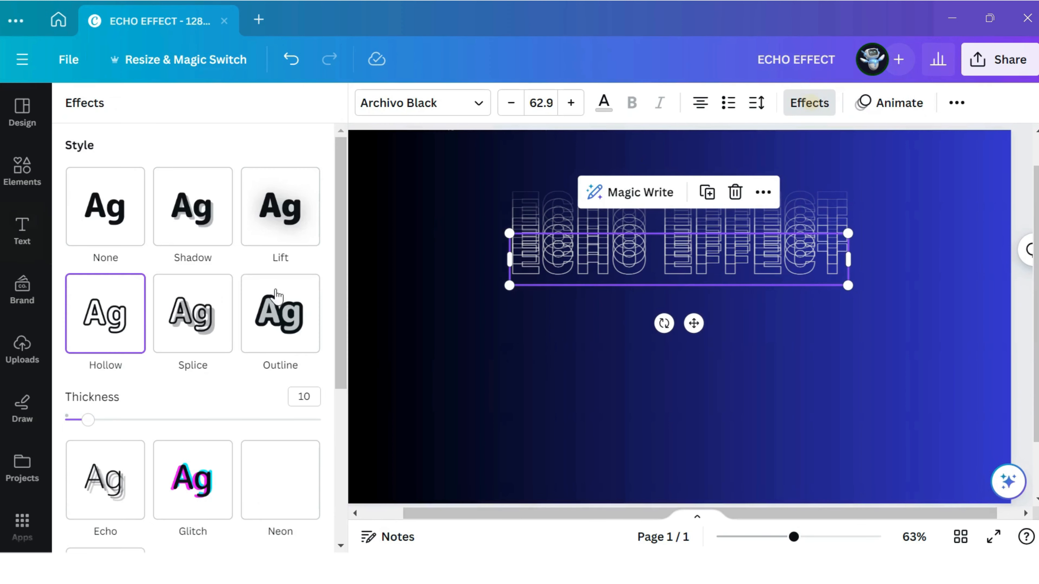
pyautogui.click(88, 231)
pyautogui.click(870, 328)
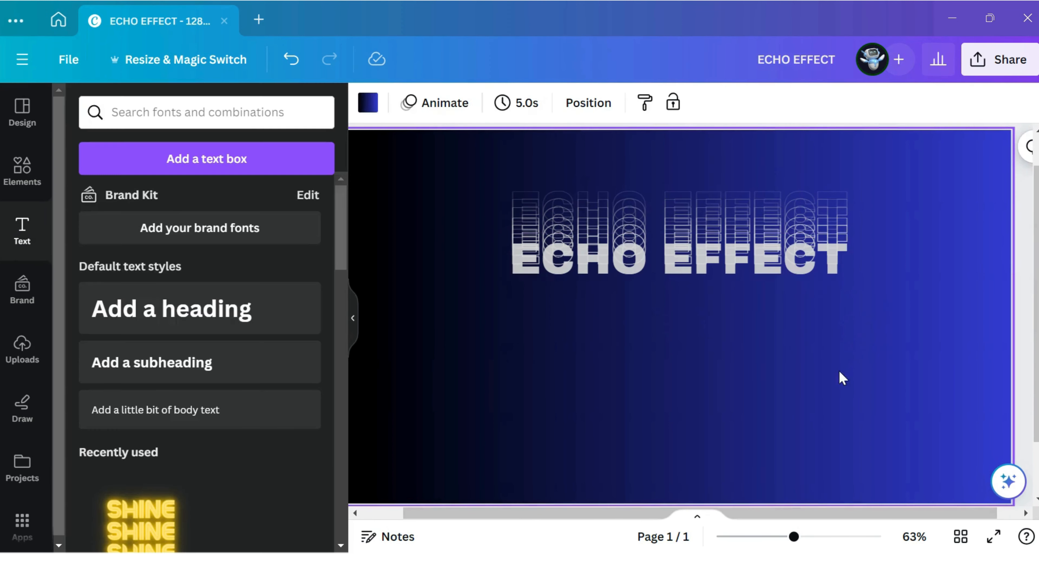
# Select all stacked headings, enlarge them together to font size 82, and centre them horizontally in the upper part of the page
pyautogui.moveTo(906, 176); pyautogui.dragTo(515, 302)
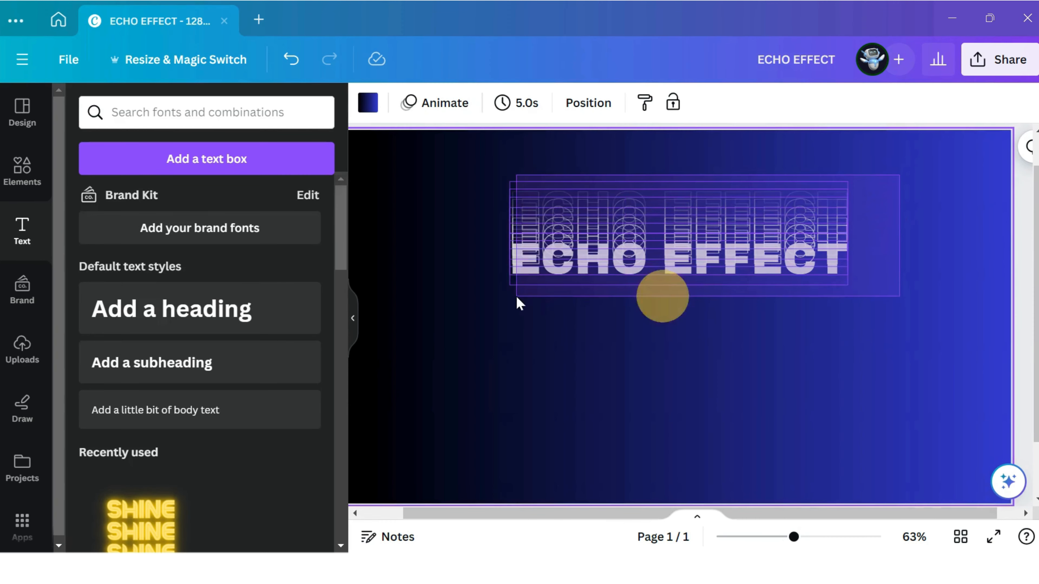
pyautogui.moveTo(888, 319); pyautogui.dragTo(991, 346)
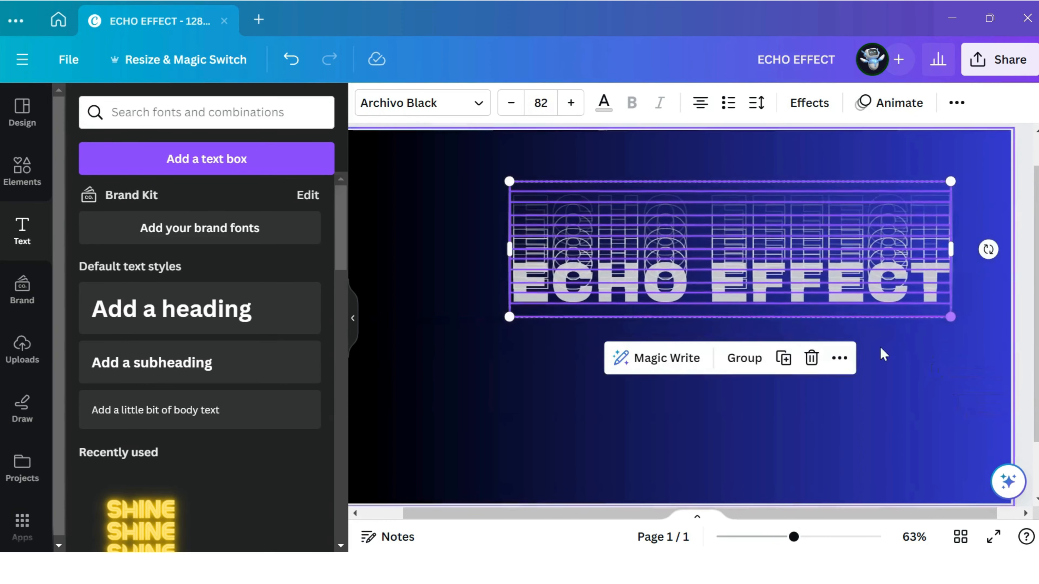
pyautogui.moveTo(696, 267); pyautogui.dragTo(666, 292)
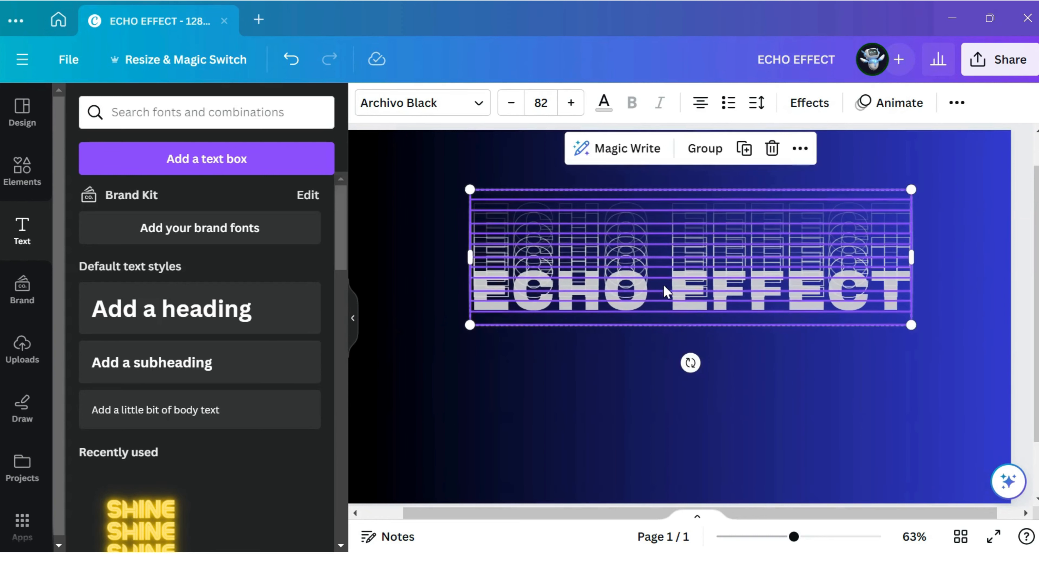
pyautogui.click(766, 443)
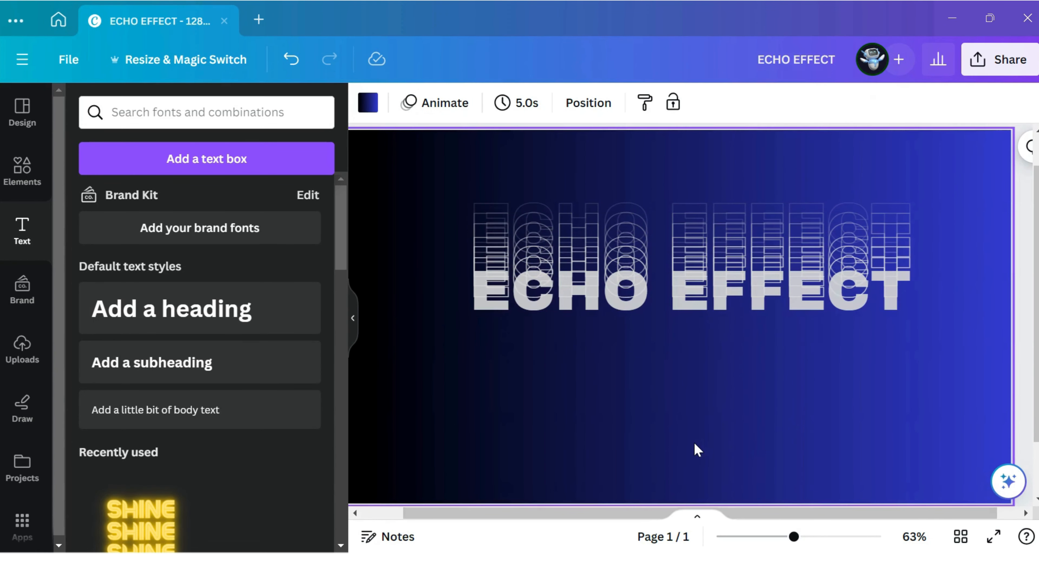